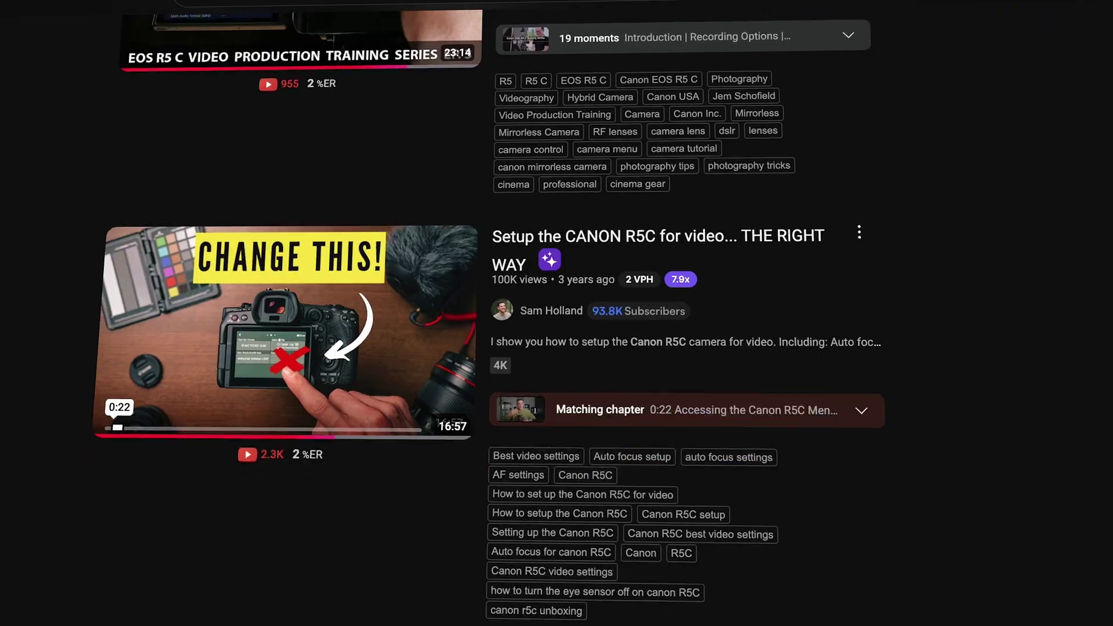
- Move past the CP tab to the Recording/Media Setup tab, showing MP4(HEVC) YCC422 10 bit, 3840x2160 225Mbps
scroll(556, 313, "down", 10)
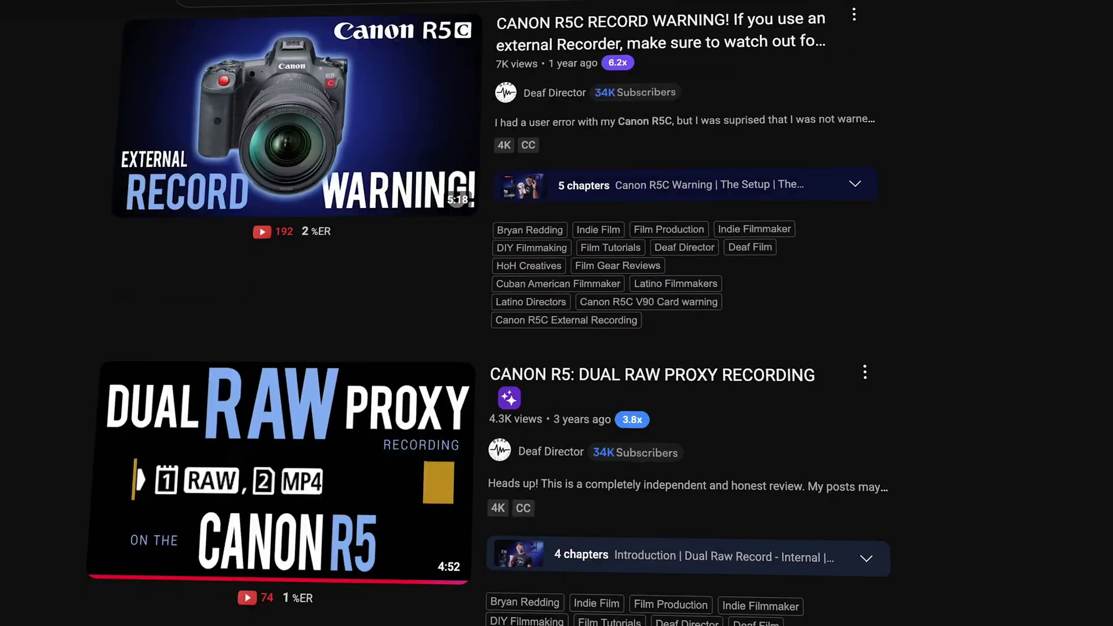
scroll(556, 314, "down", 15)
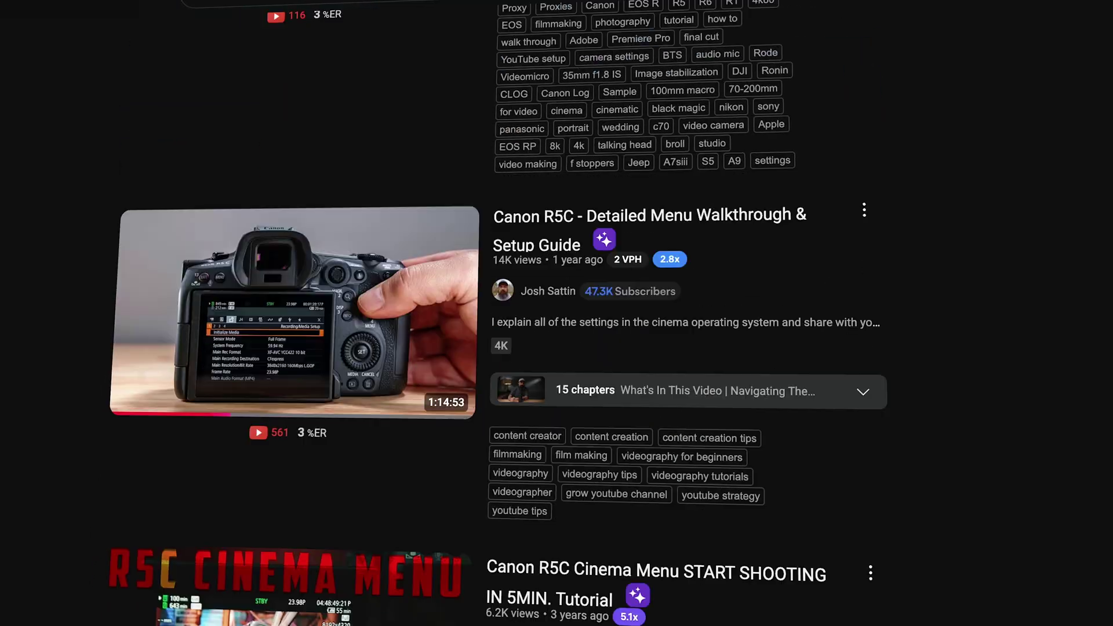
scroll(556, 313, "down", 20)
scroll(557, 313, "down", 20)
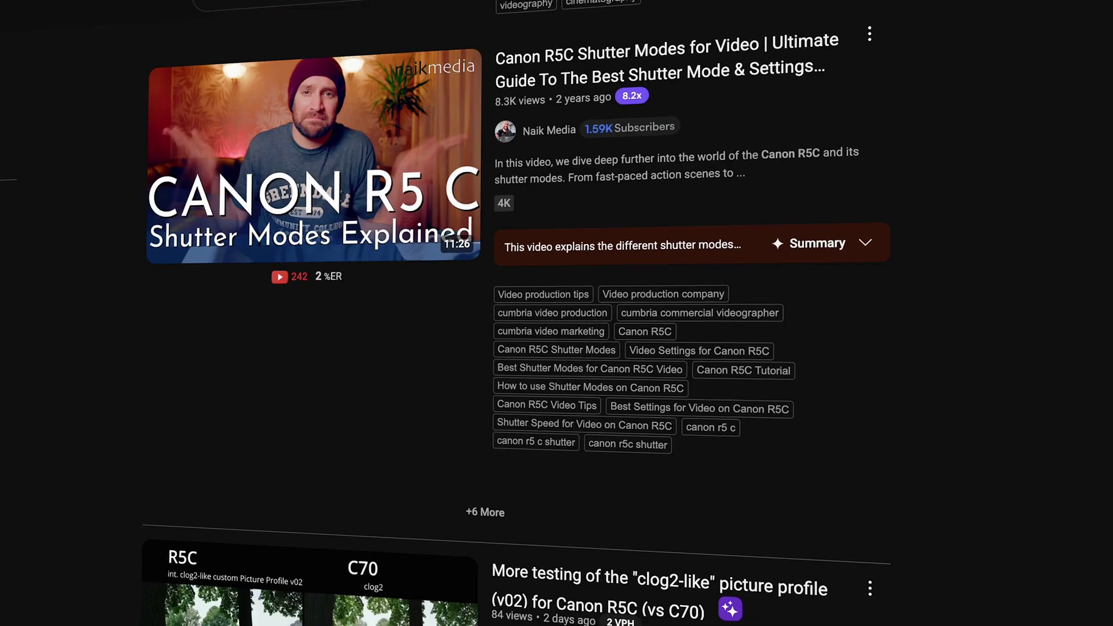
scroll(556, 313, "down", 8)
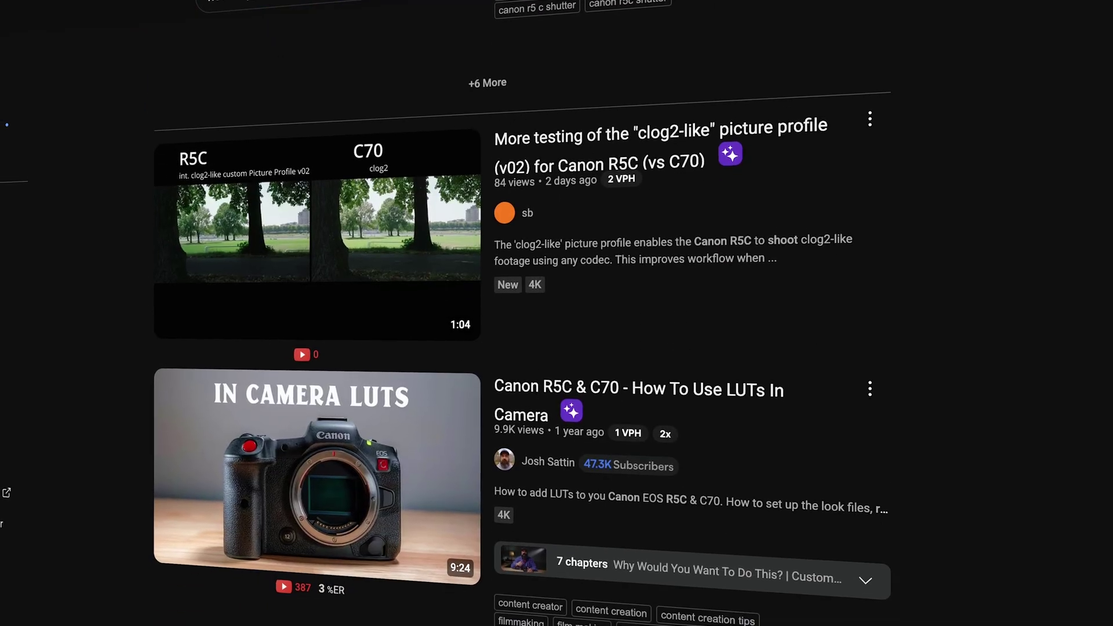
scroll(557, 313, "down", 2)
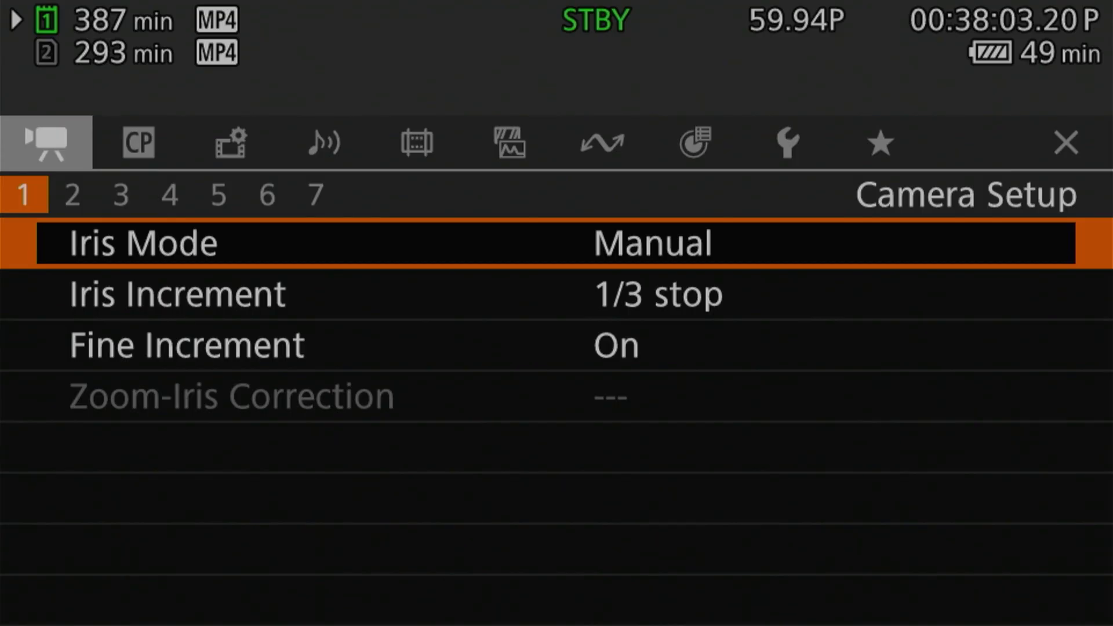
key("Right")
key("Right")
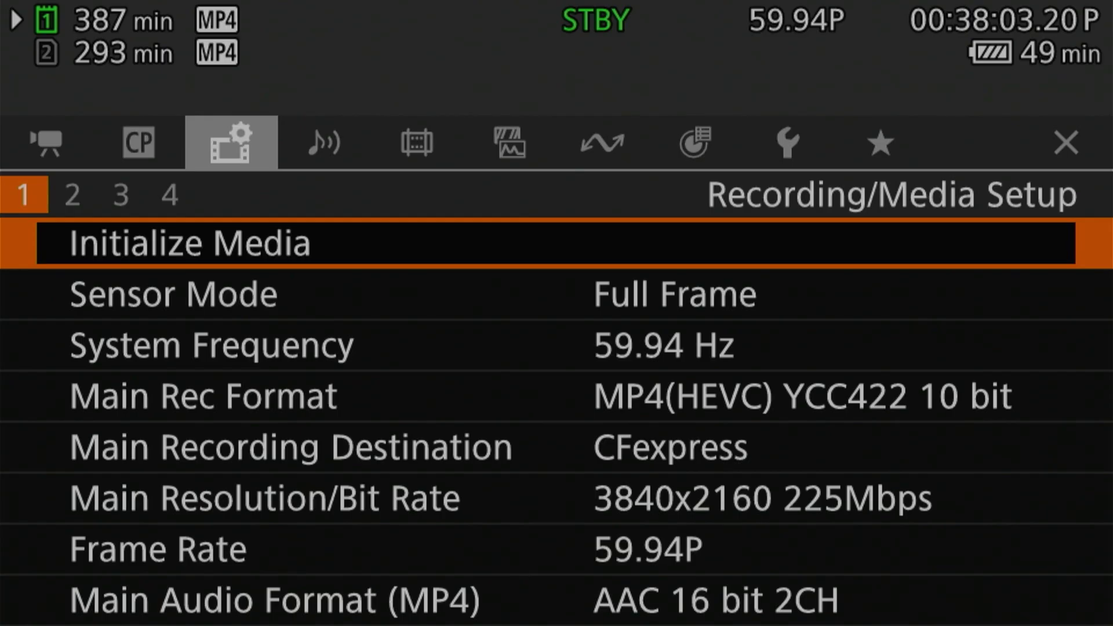
- Change Main Rec Format from MP4(HEVC) YCC422 10 bit to RAW LT (8192x4320 2570Mbps)
key("Down")
key("Down")
key("Down")
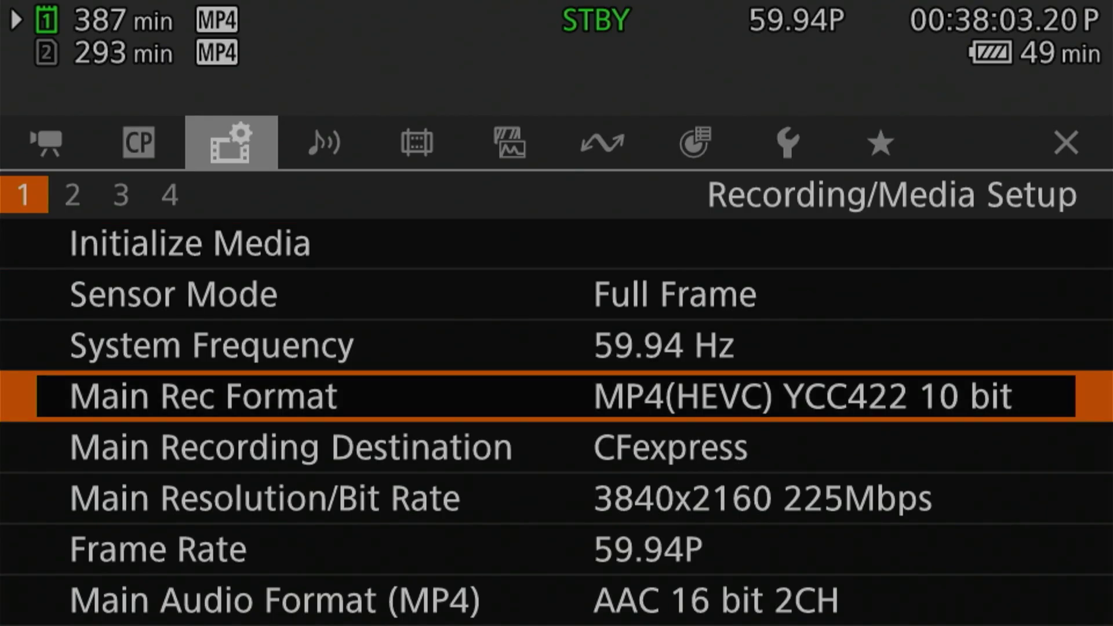
key("Return")
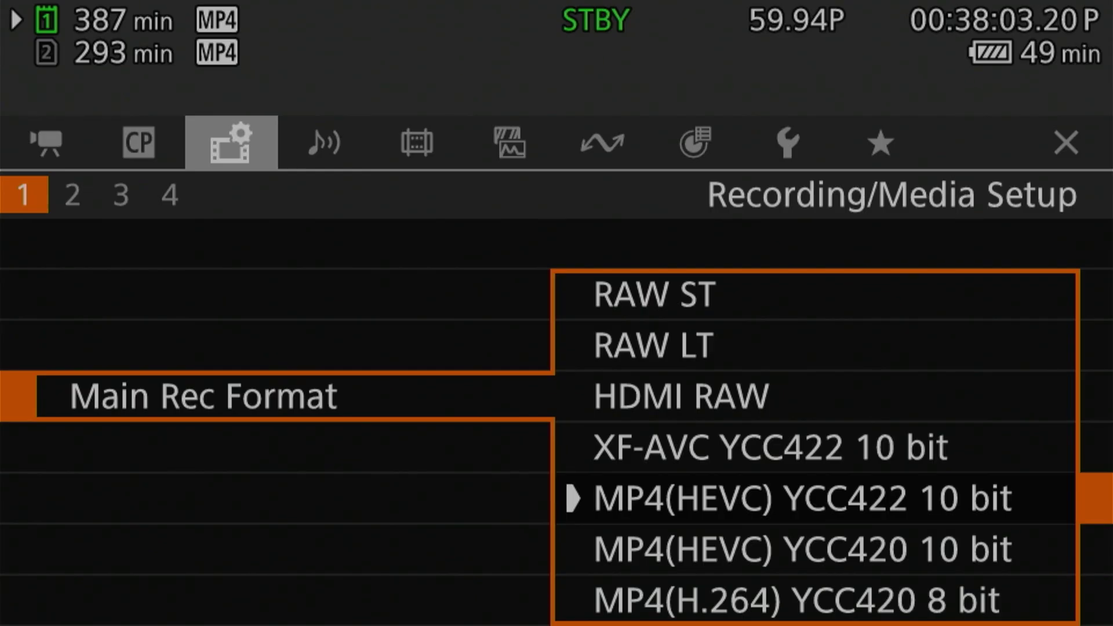
key("Down")
key("Up")
key("Up")
key("Up")
key("Up")
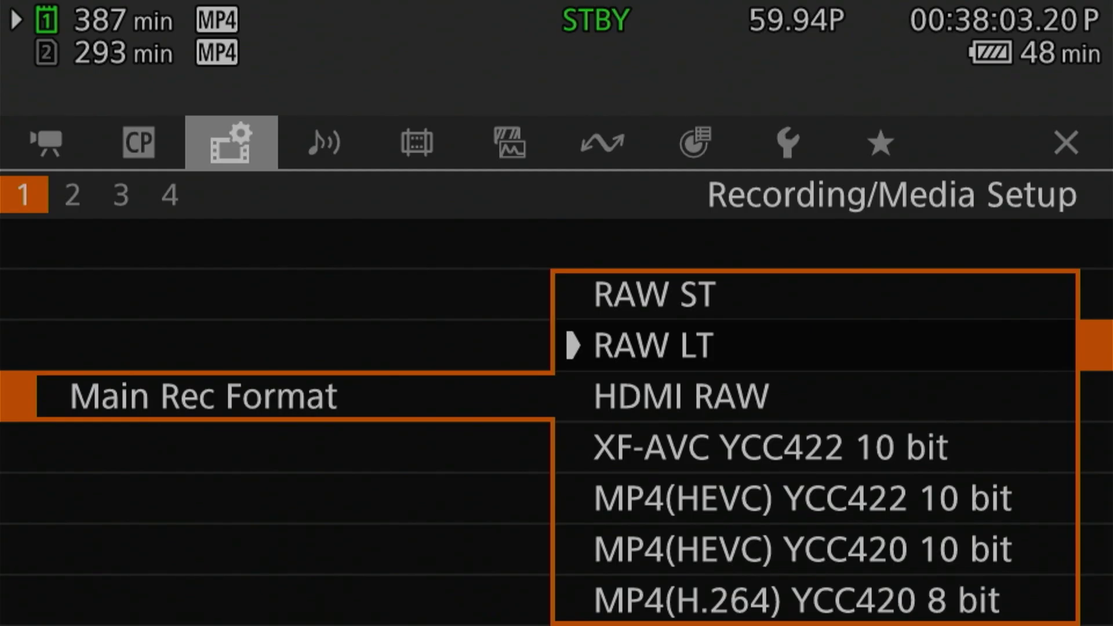
key("Return")
key("Down")
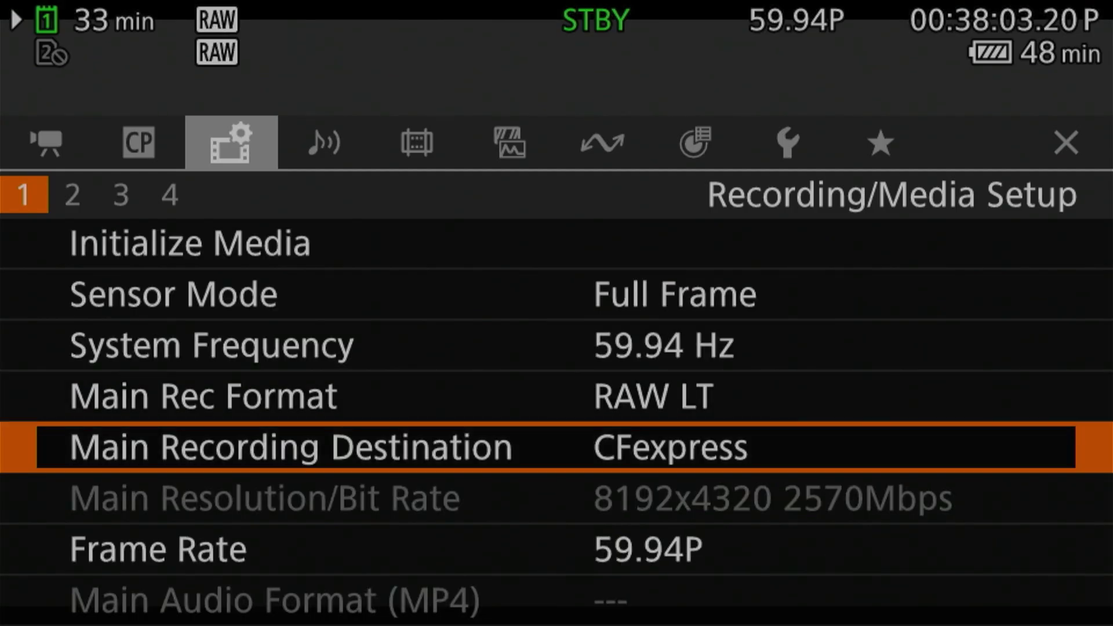
- Keep CFexpress as main destination and 59.94P frame rate, then move to Recording/Media Setup page 3
key("Return")
key("Return")
key("Down")
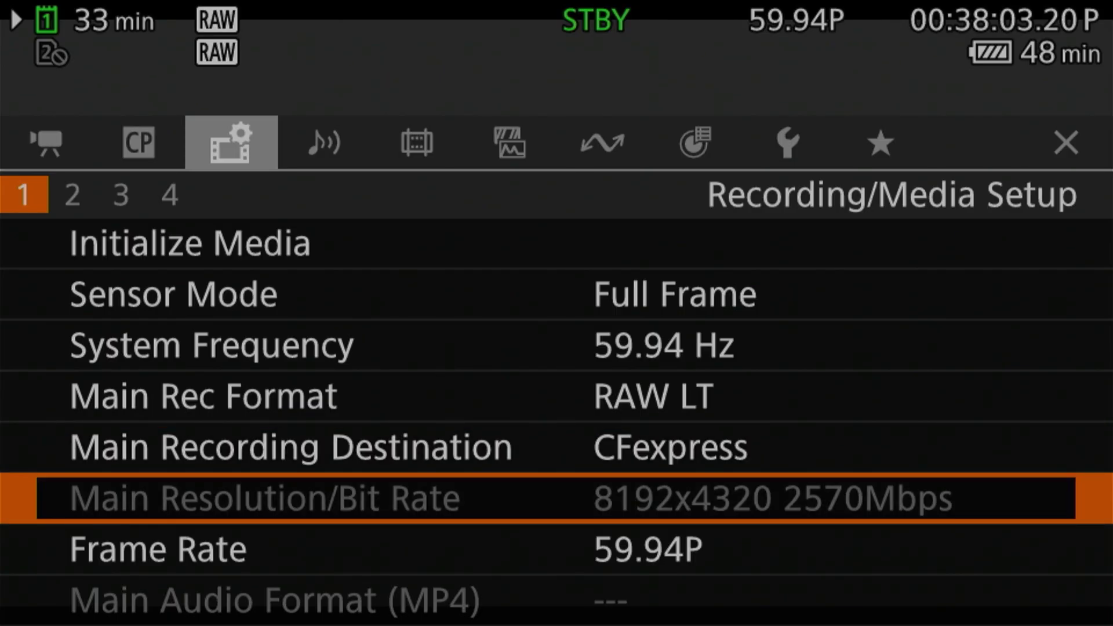
key("Down")
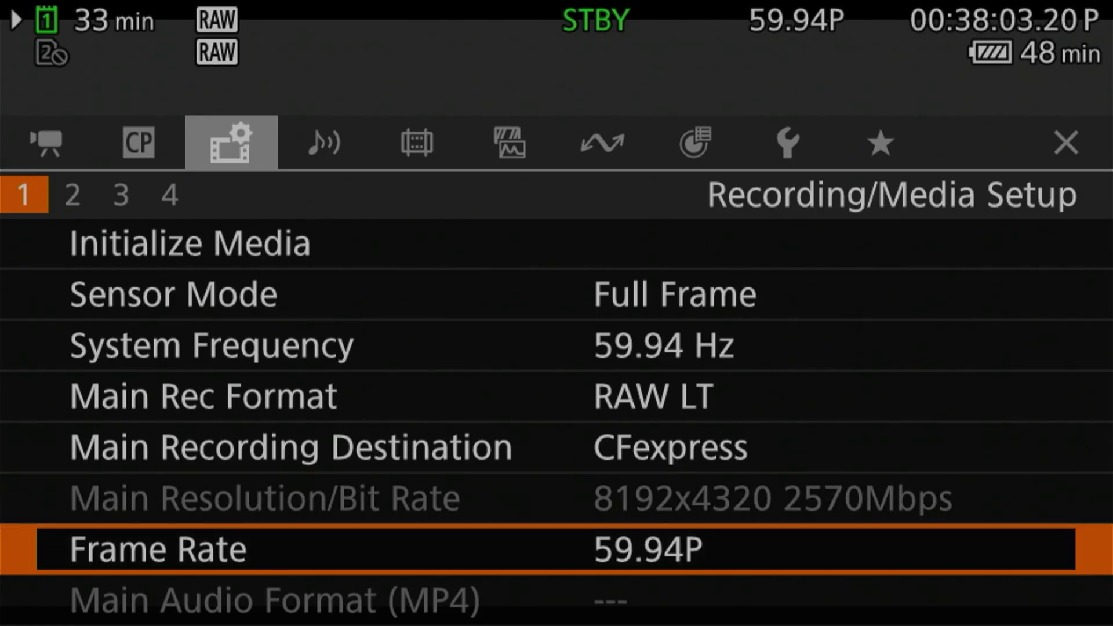
key("Return")
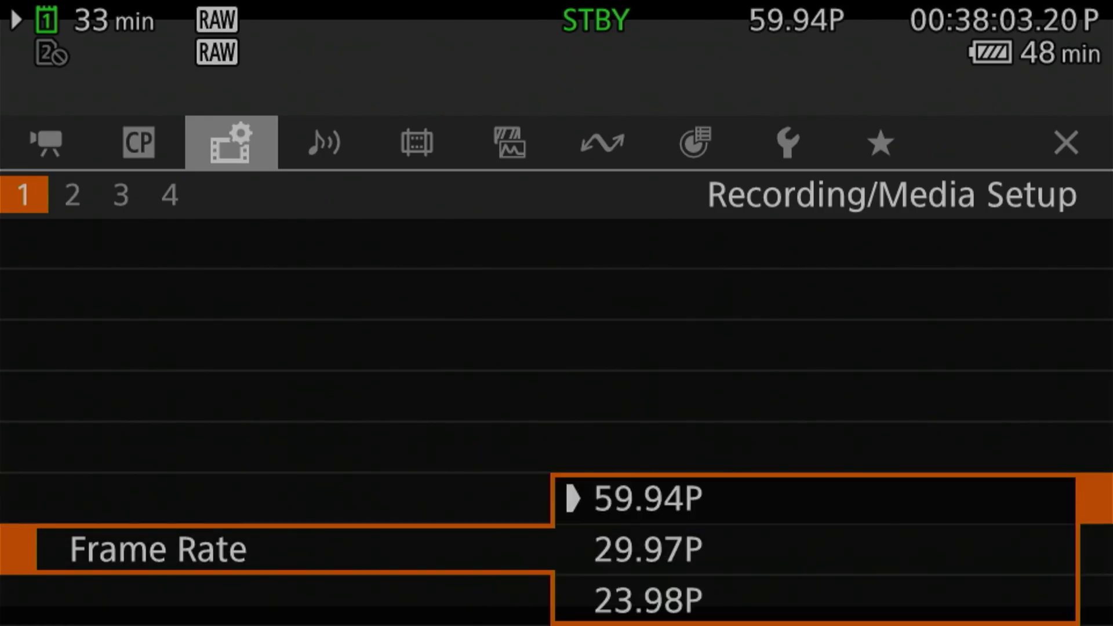
key("Return")
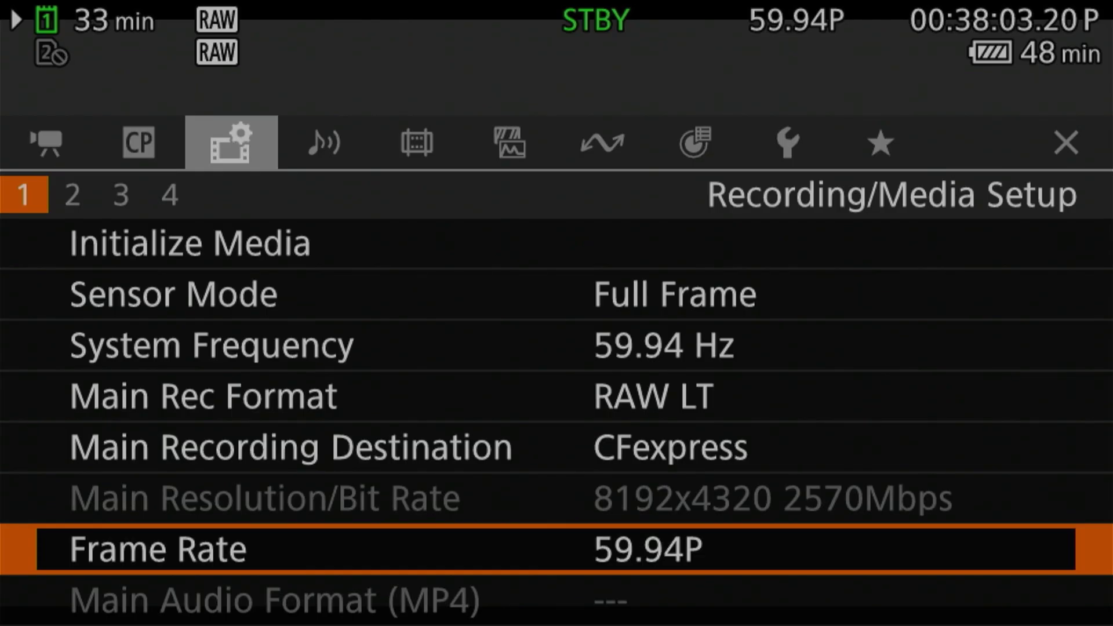
key("Right")
key("Right")
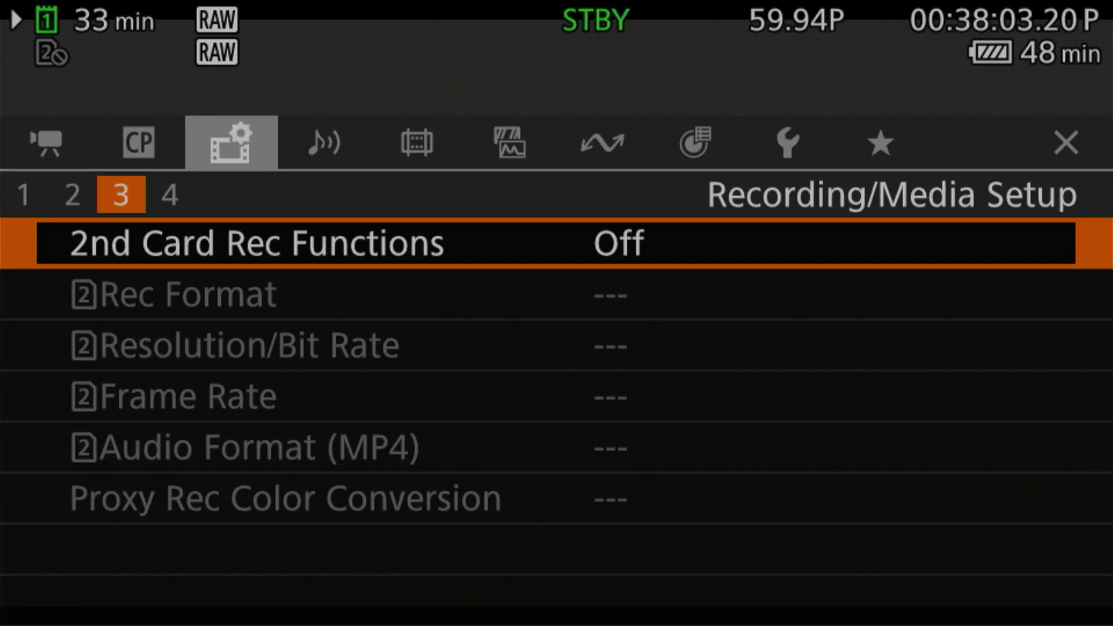
- Set 2nd Card Rec Functions to Main / Proxy Rec
key("Return")
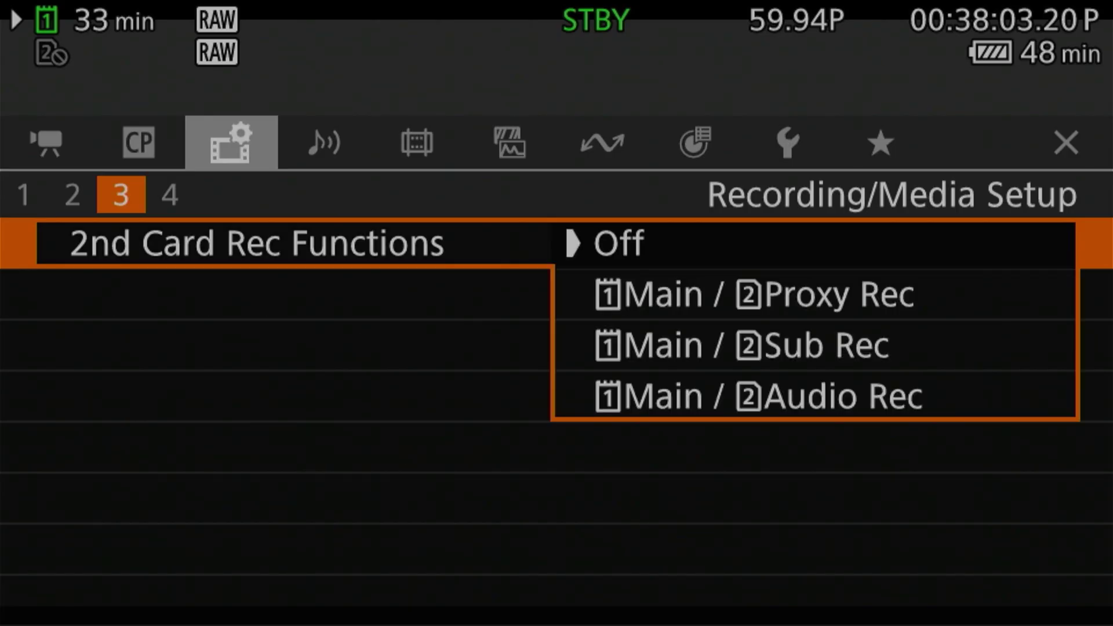
key("Down")
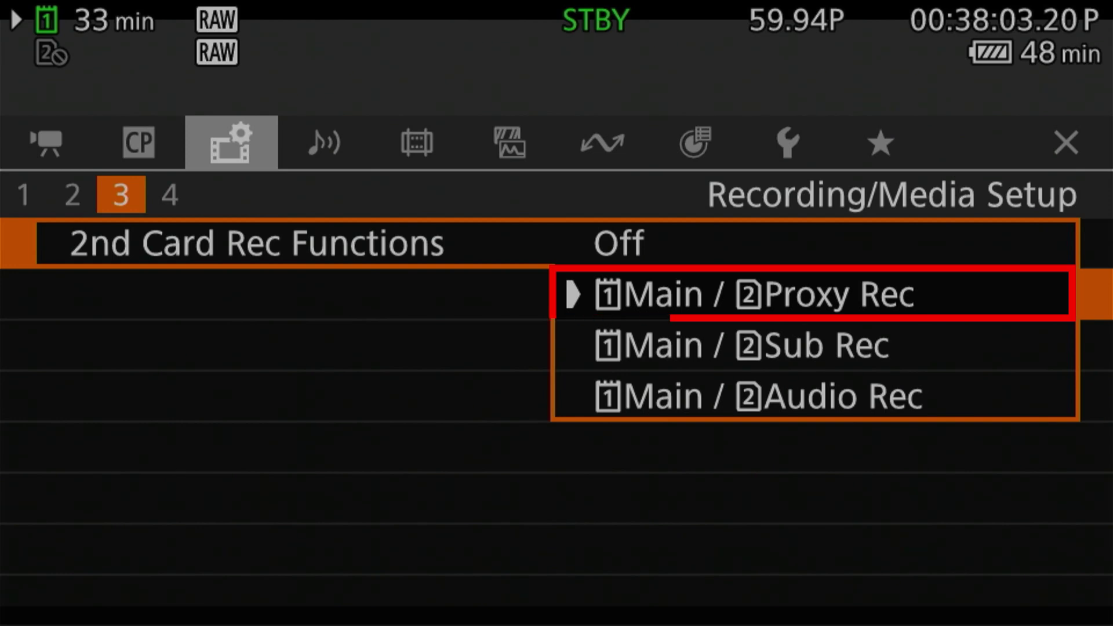
key("Return")
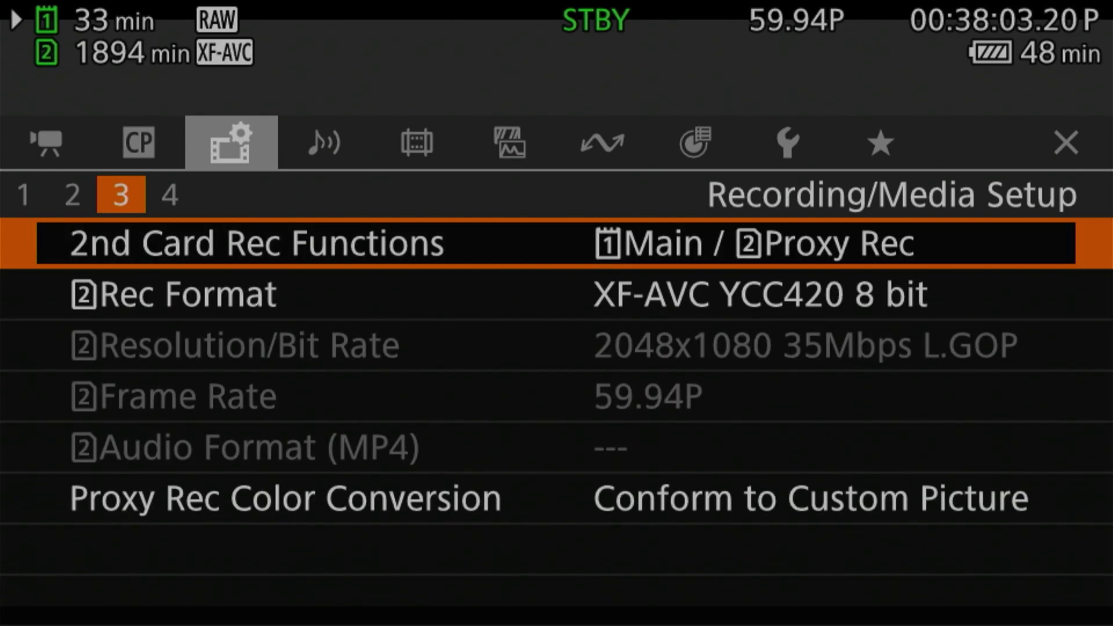
- Keep XF-AVC YCC420 8 bit as the card-2 proxy recording format
key("Down")
key("Return")
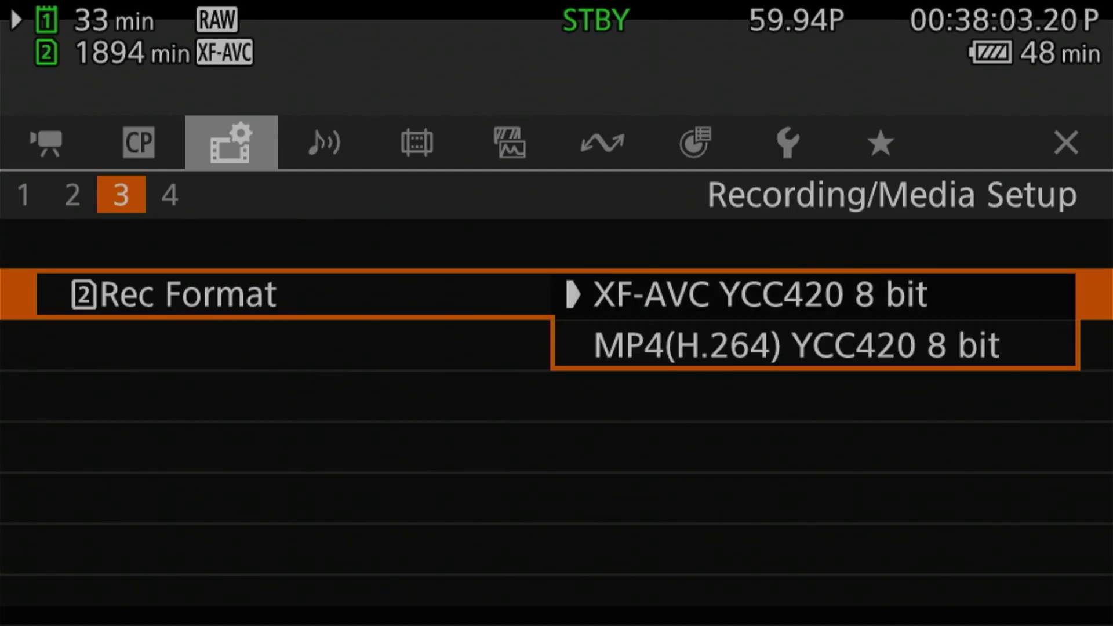
key("Down")
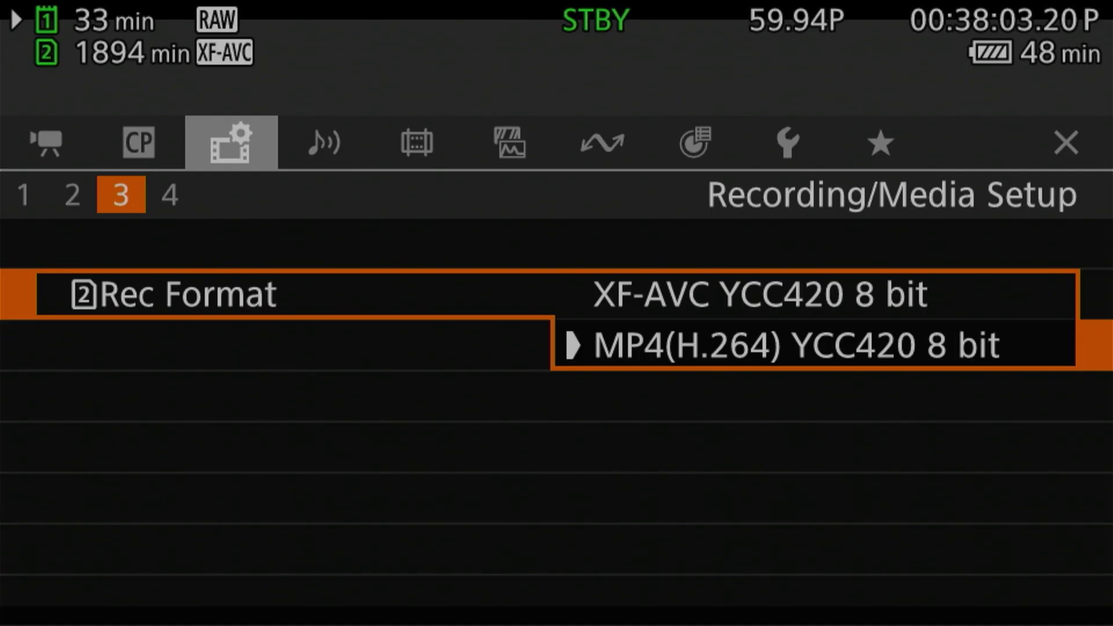
key("Up")
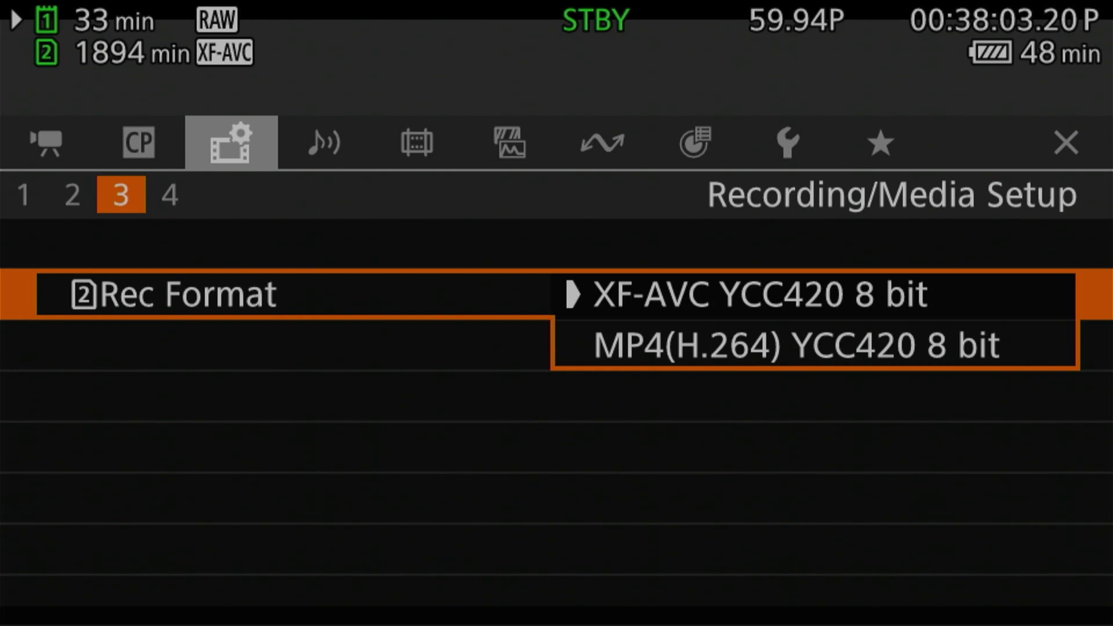
key("Return")
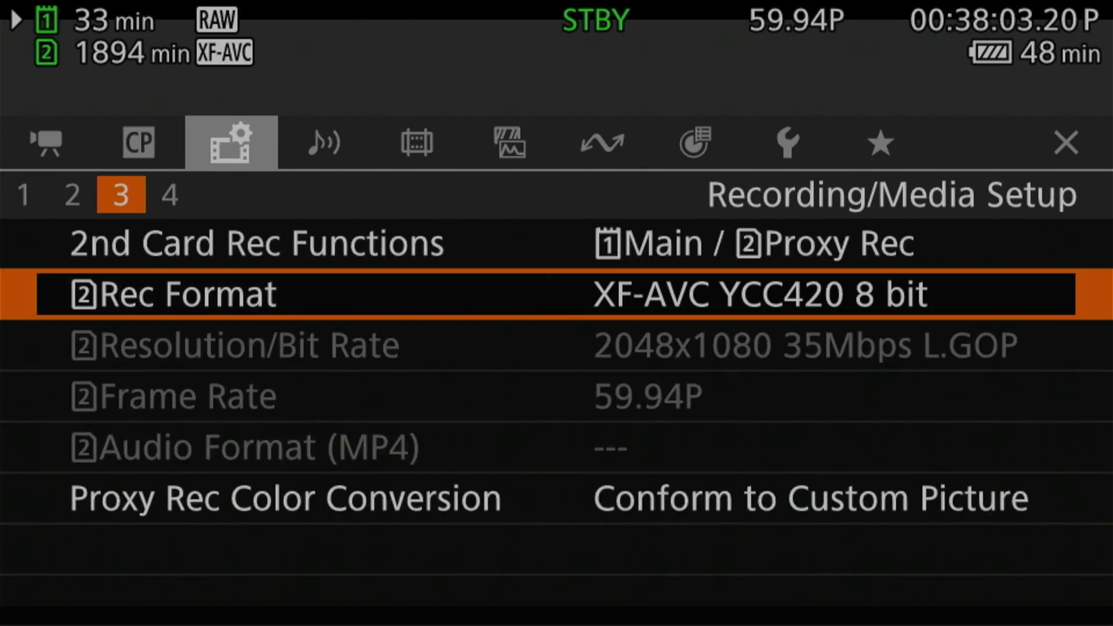
key("Down")
key("Down")
key("Down")
key("Down")
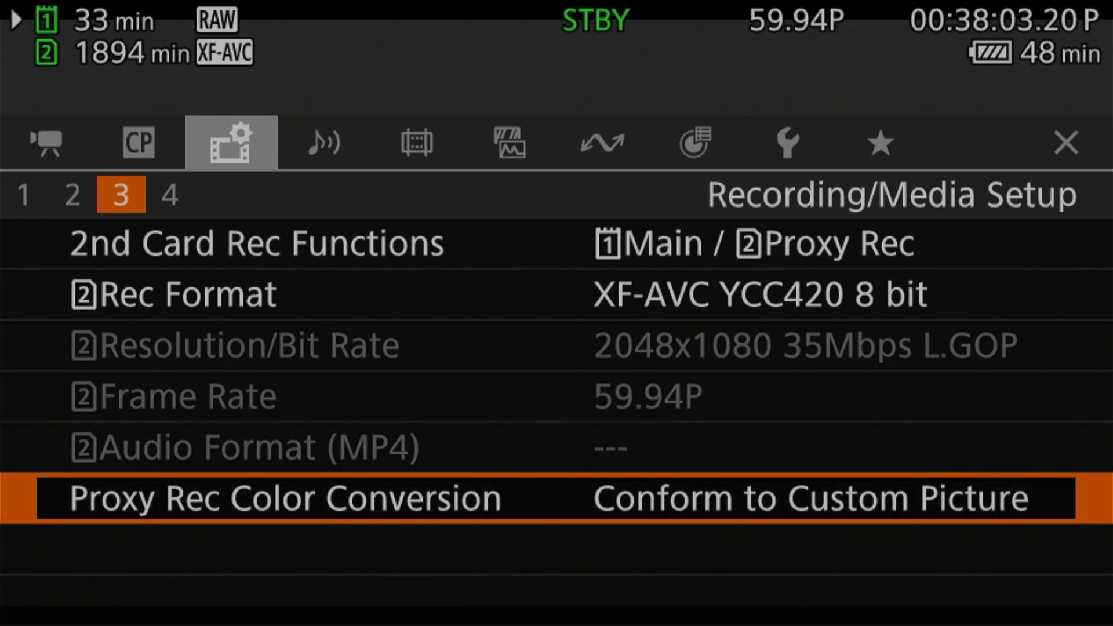
key("Return")
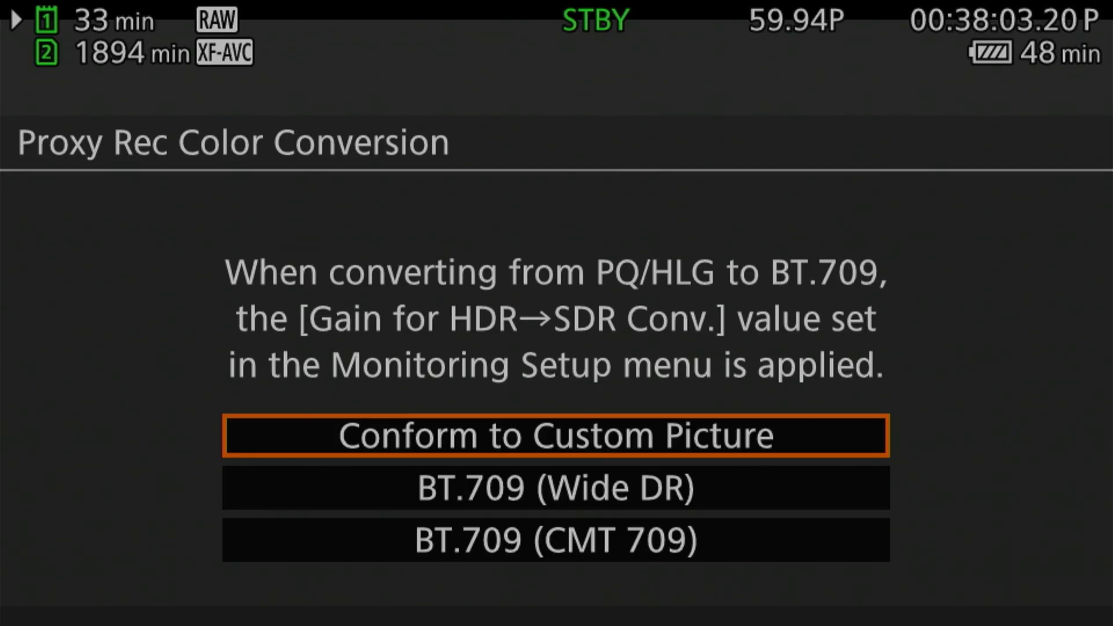
key("Down")
key("Down")
key("Up")
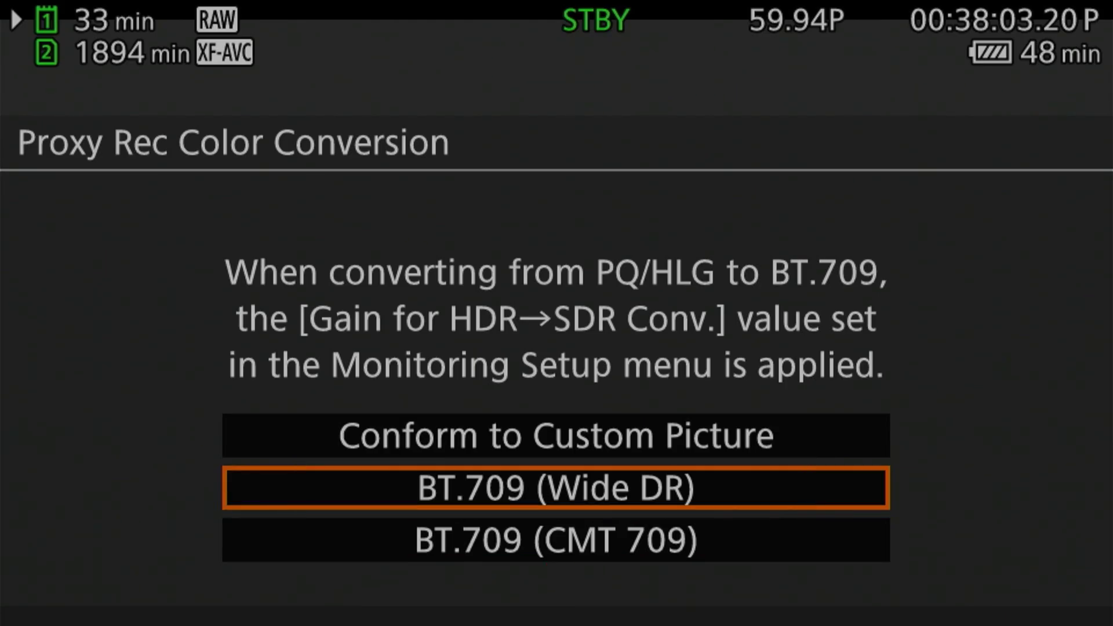
key("Up")
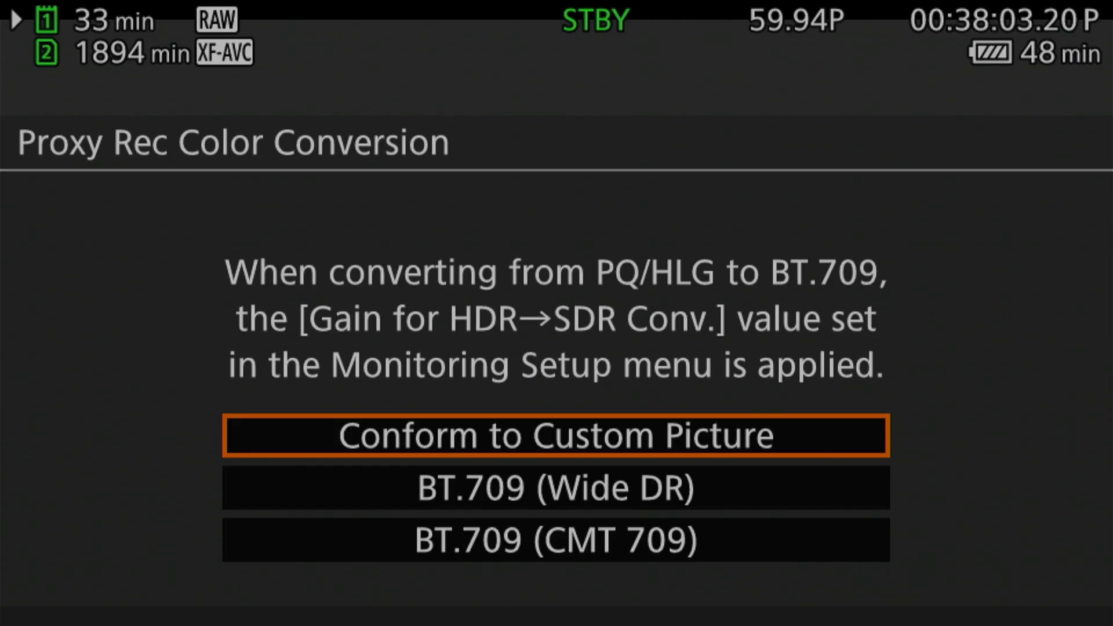
key("Return")
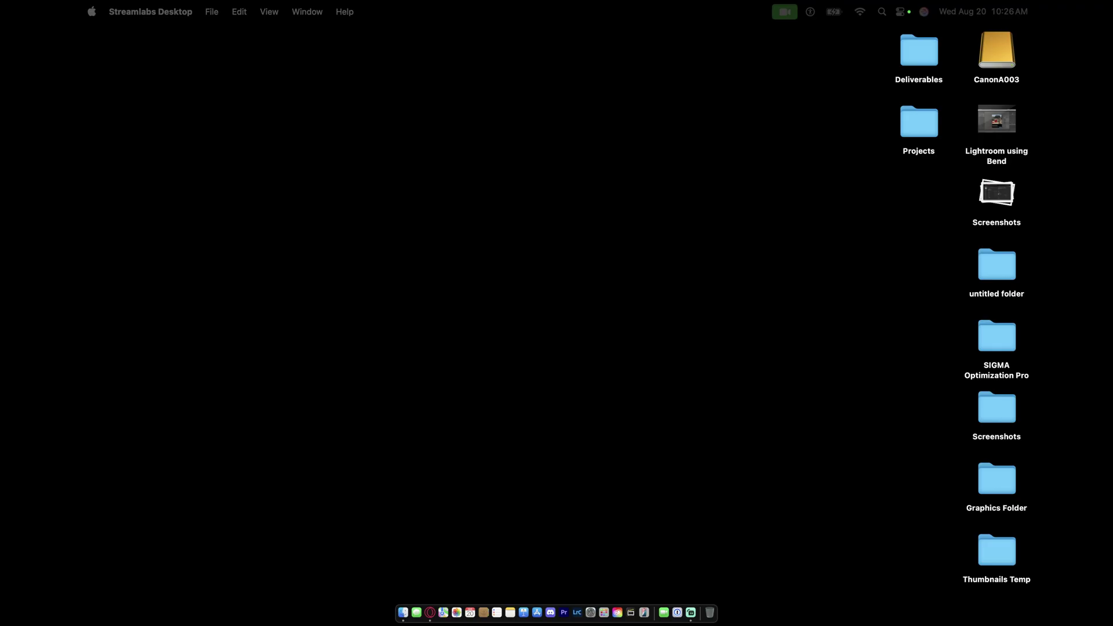
- Open CanonA003 > CRM > REEL_003 to reveal A003C149_250820F3_CANON.CRM, and open Projects in a new tab
left_click(994, 57)
double_click(996, 56)
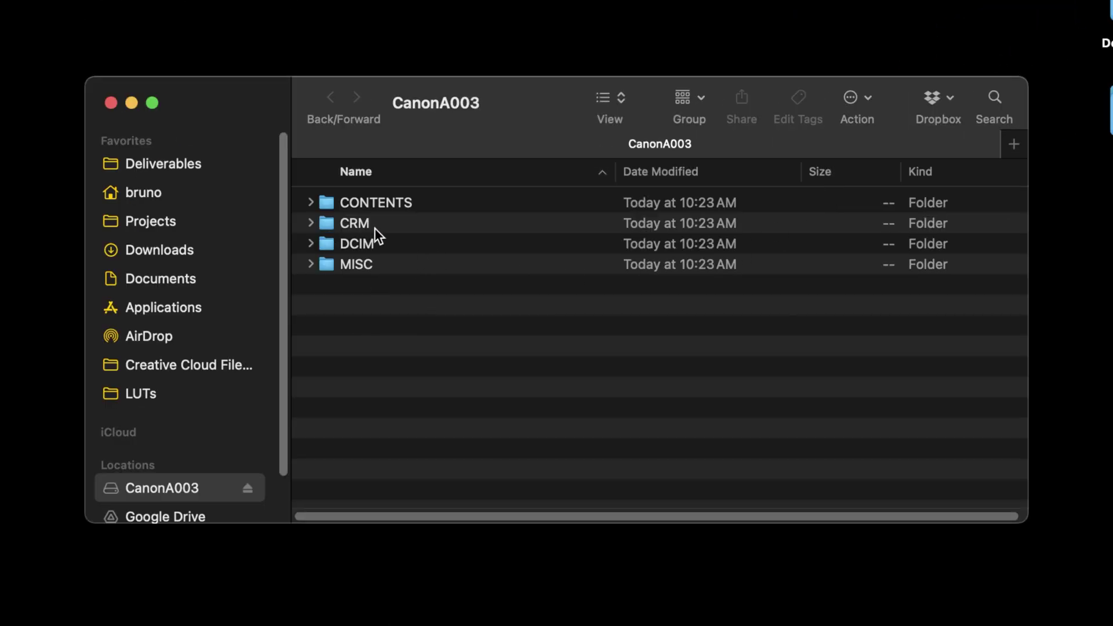
double_click(325, 226)
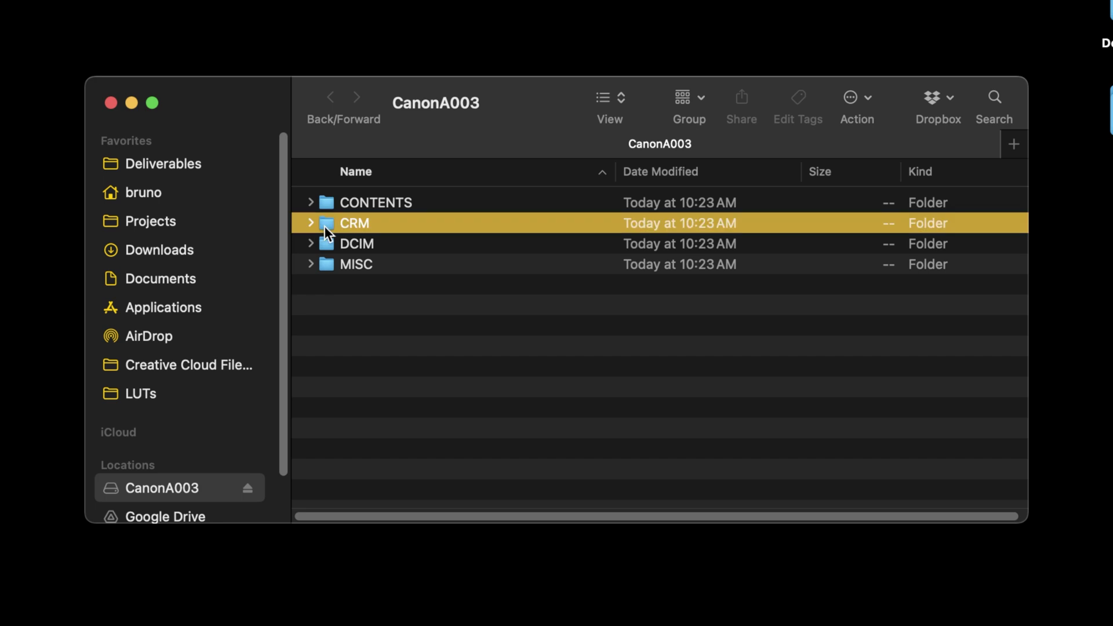
double_click(328, 206)
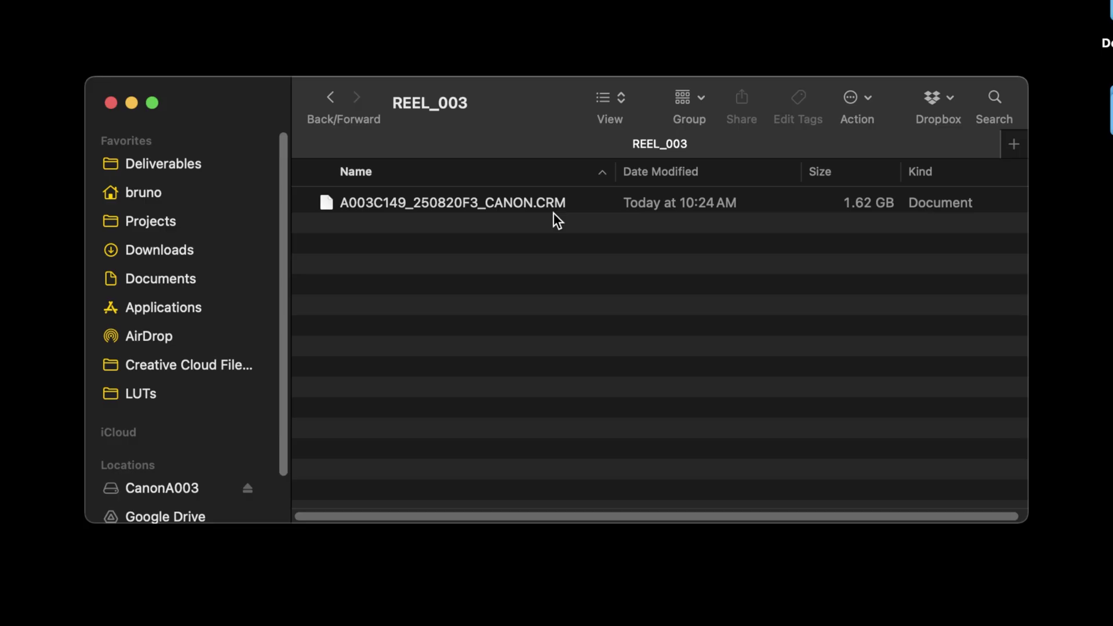
right_click(168, 224)
left_click(174, 226)
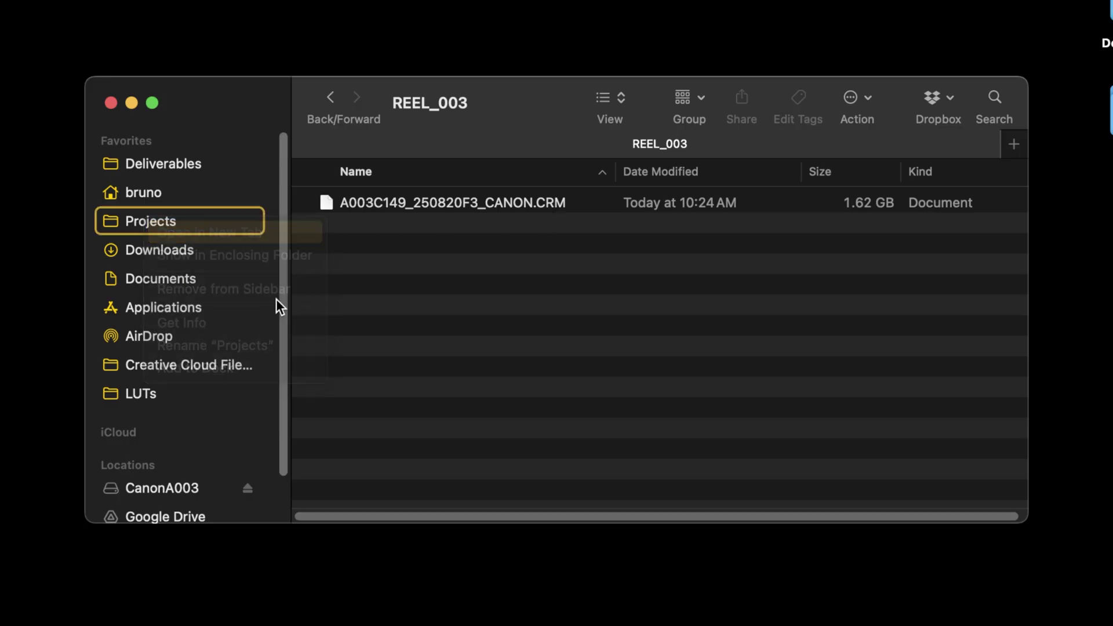
- Navigate the new tab to Youtubes > RSC > TEST
left_click(373, 347)
double_click(373, 347)
double_click(375, 243)
double_click(441, 223)
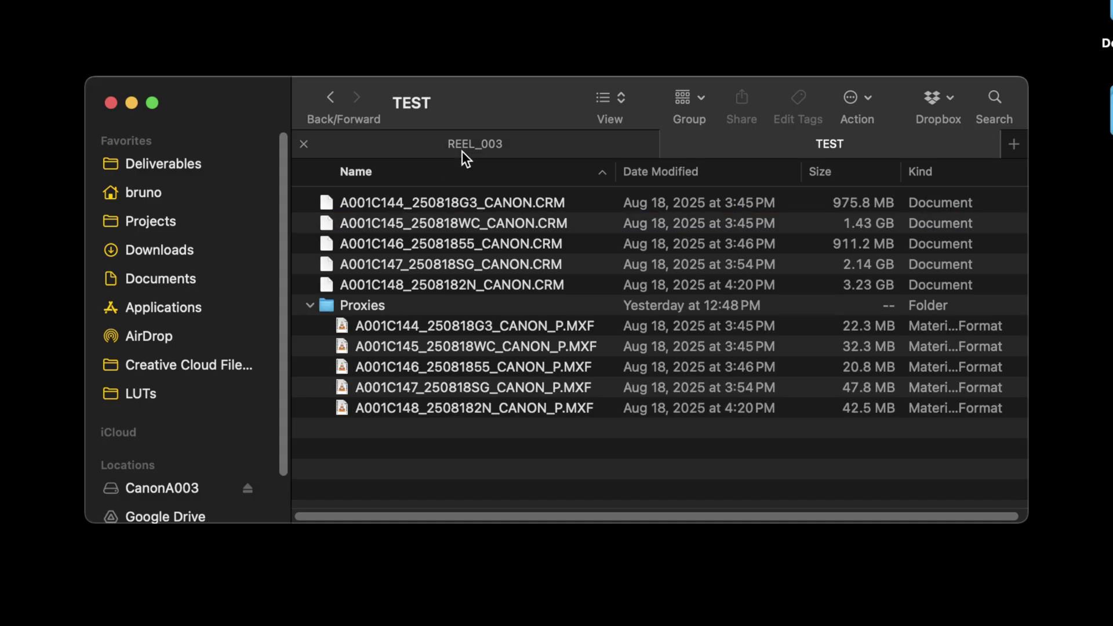
left_click(310, 306)
- Drag A003C149_250820F3_CANON.CRM from the REEL_003 tab into the TEST folder
left_click(475, 144)
left_click_drag(447, 202, 772, 148)
left_click(772, 148)
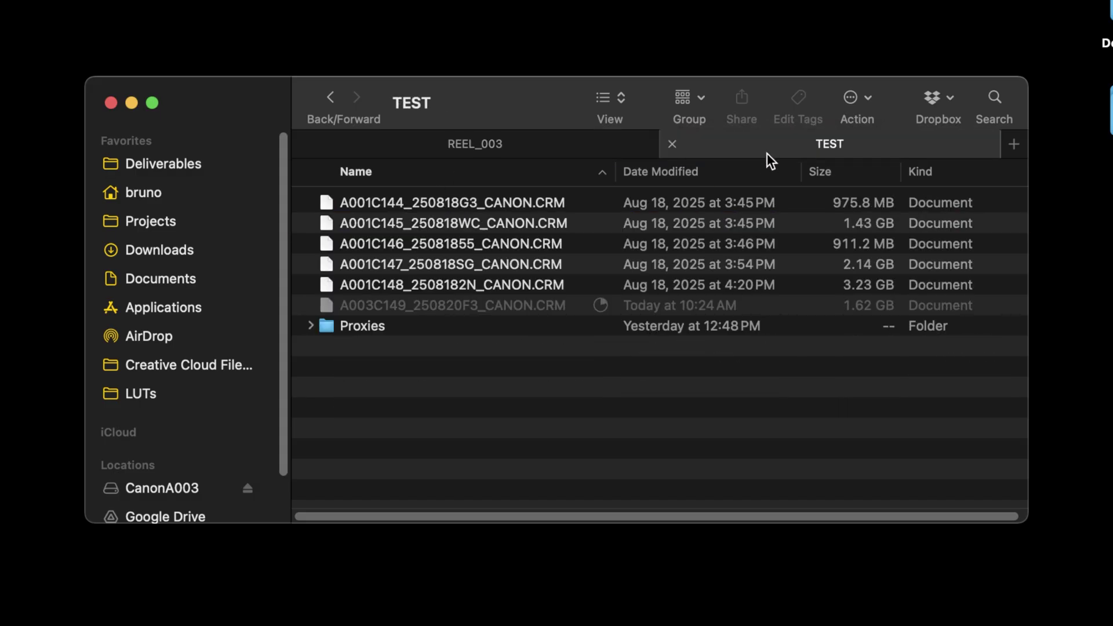
left_click(597, 311)
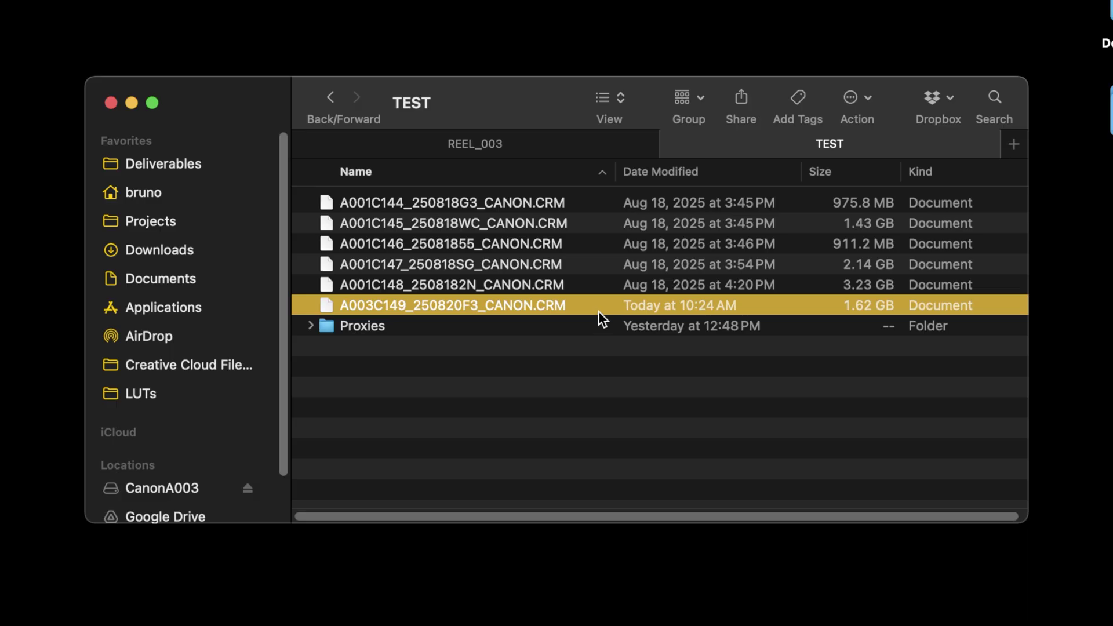
- Check TEST's Proxies folder, then open a new window for the CanonA004 card
left_click(526, 362)
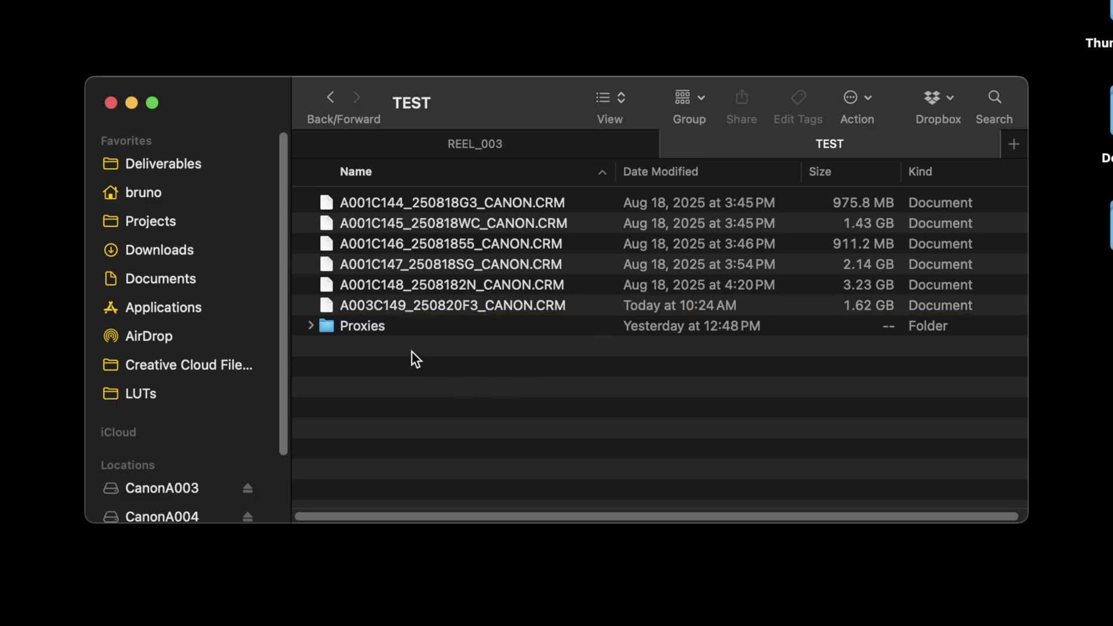
double_click(357, 326)
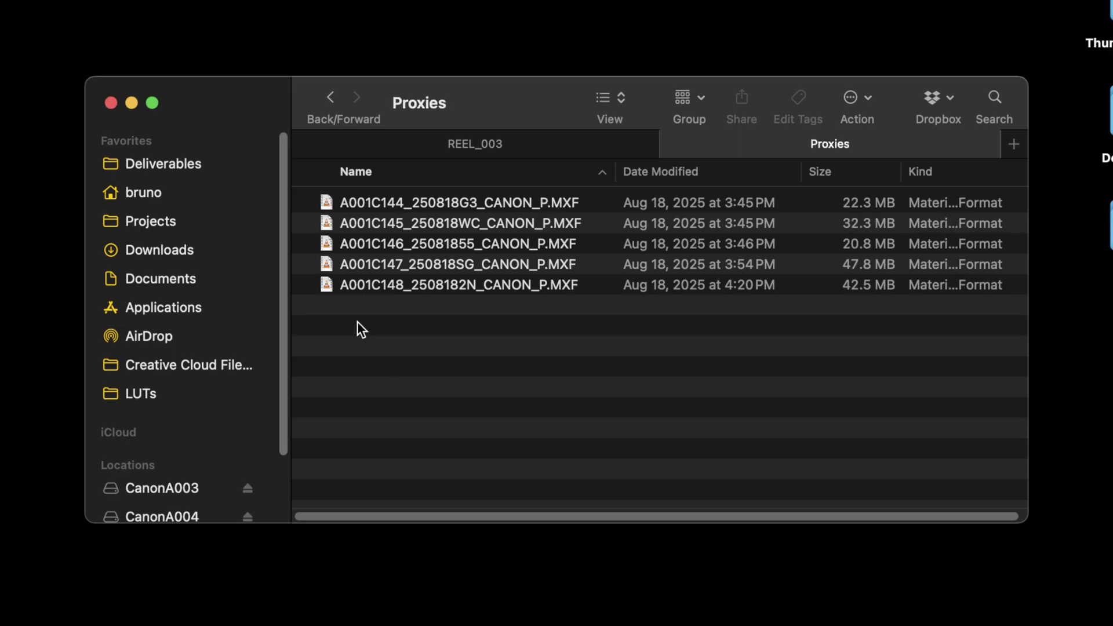
left_click(333, 95)
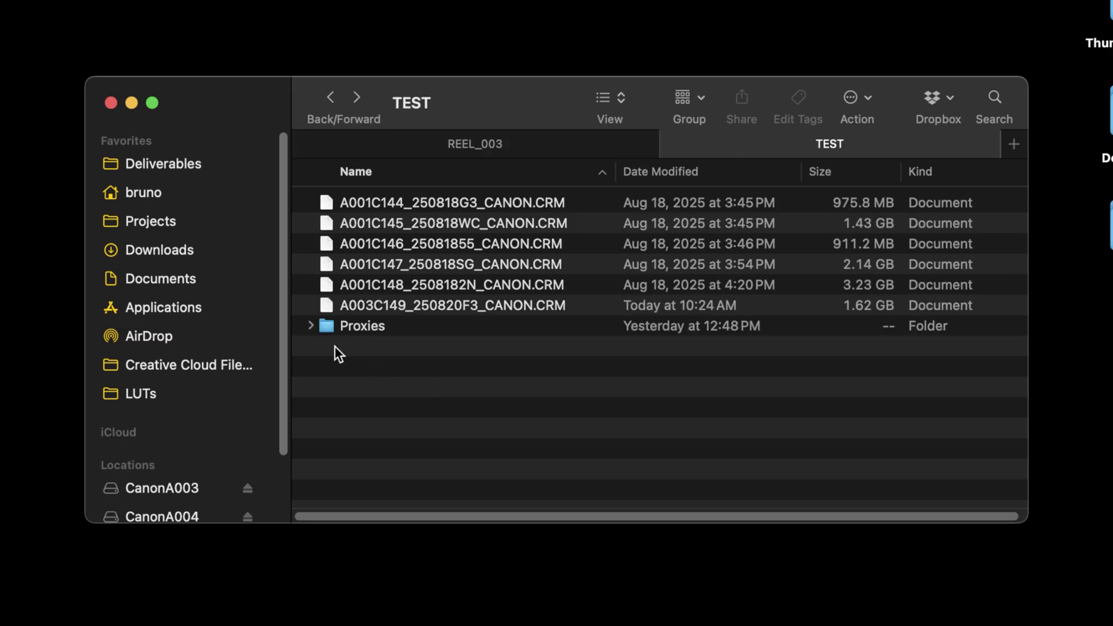
right_click(430, 384)
left_click(730, 402)
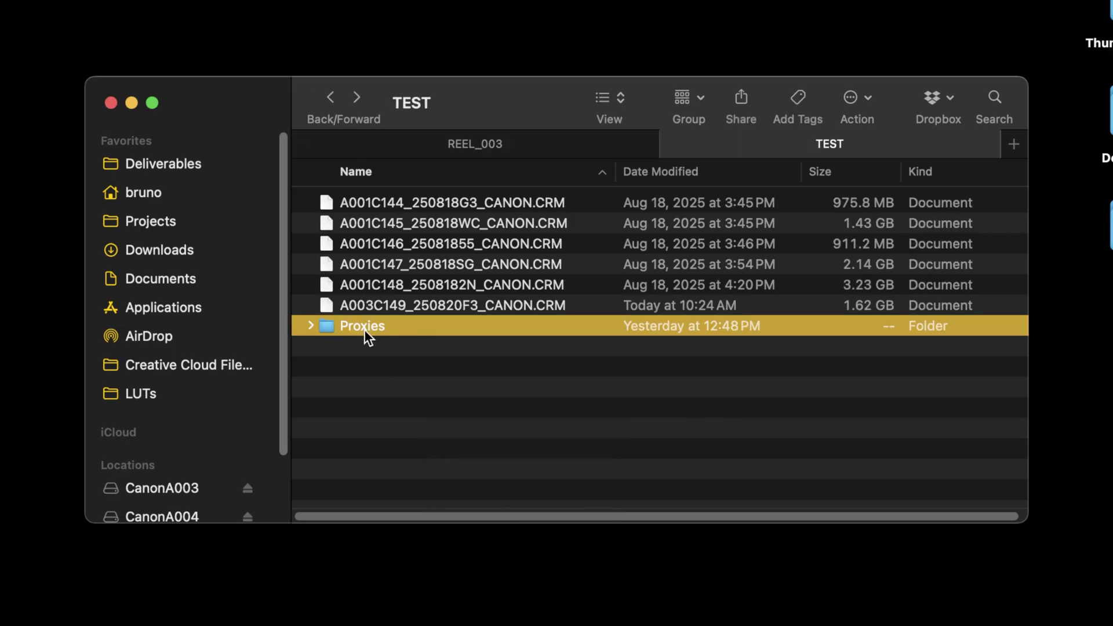
key("super+n")
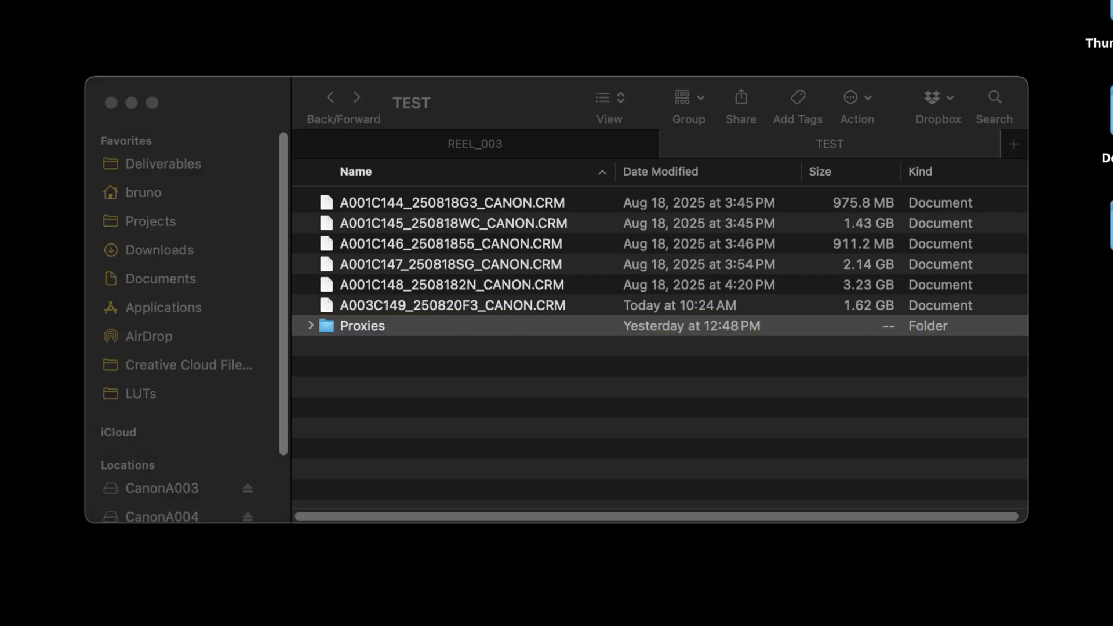
- Browse the CanonA004 card to CONTENTS > CLIPS001
left_click_drag(462, 131, 601, 350)
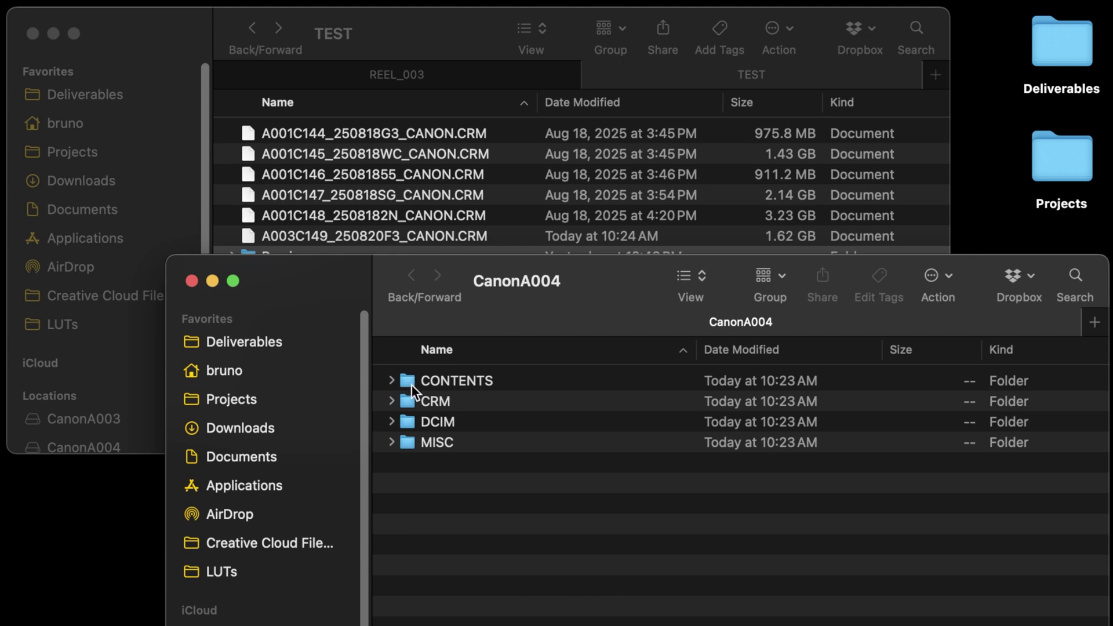
double_click(413, 423)
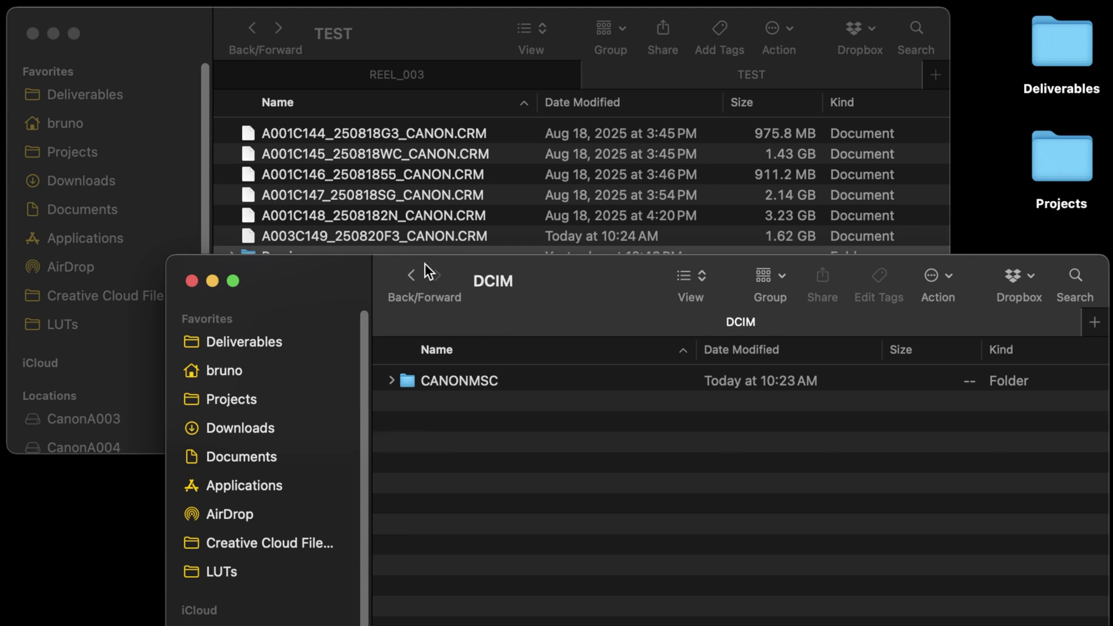
left_click(419, 275)
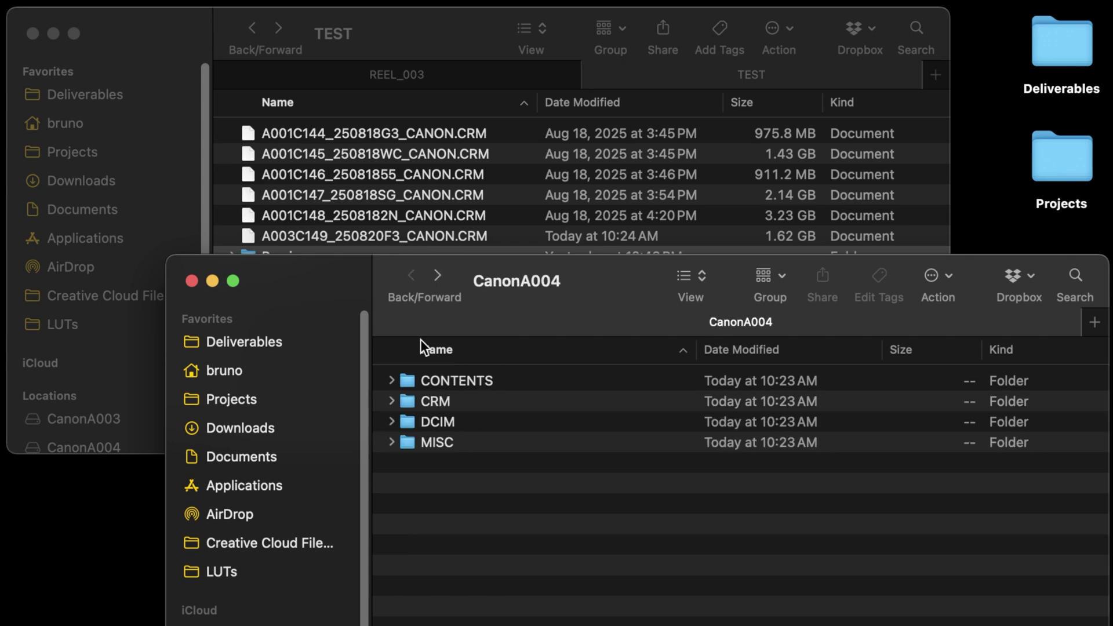
double_click(413, 383)
double_click(413, 383)
left_click_drag(553, 301, 704, 302)
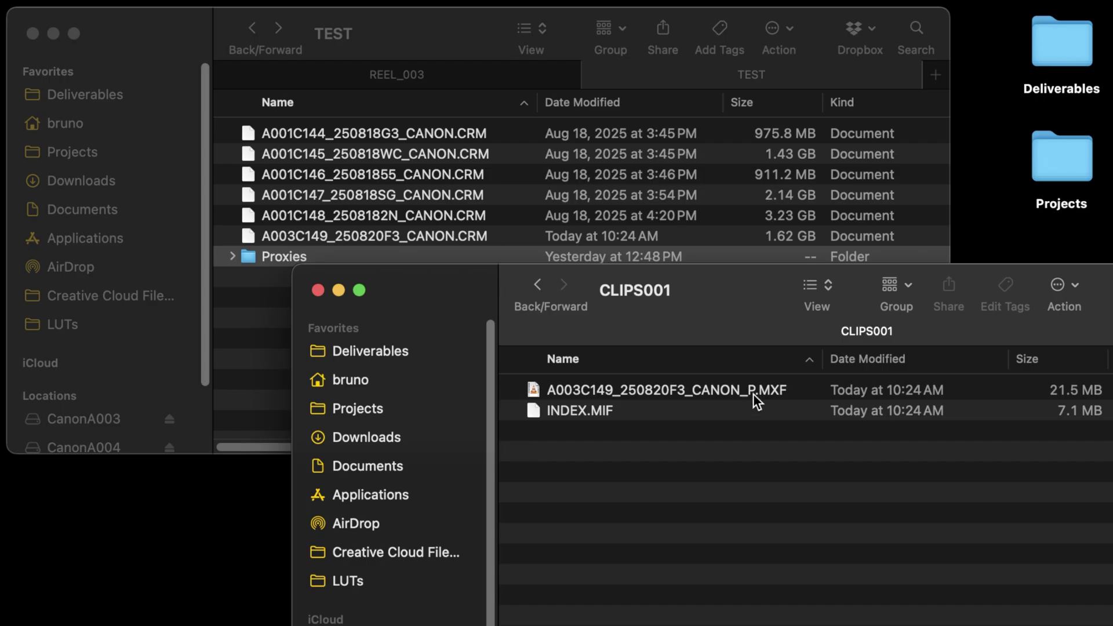
- Copy A003C149_250820F3_CANON_P.MXF into TEST's Proxies folder and close the CLIPS001 window
left_click(733, 388)
left_click_drag(655, 275, 728, 326)
left_click_drag(805, 440, 263, 253)
left_click(391, 341)
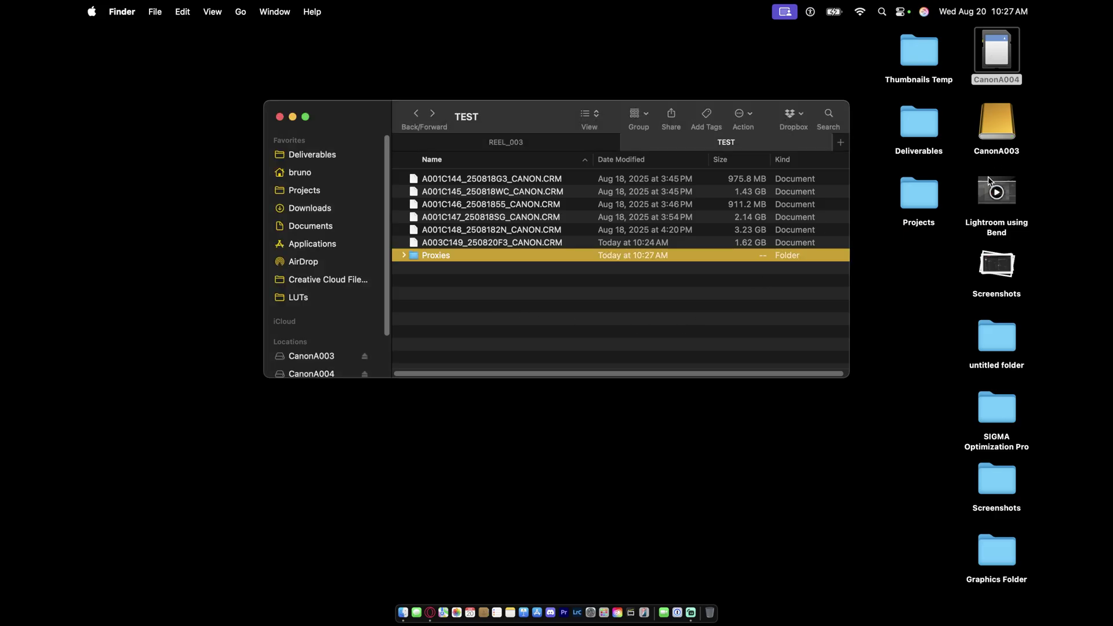
- Select both camera card drives on the desktop and eject them
left_click_drag(988, 176, 998, 52)
right_click(998, 52)
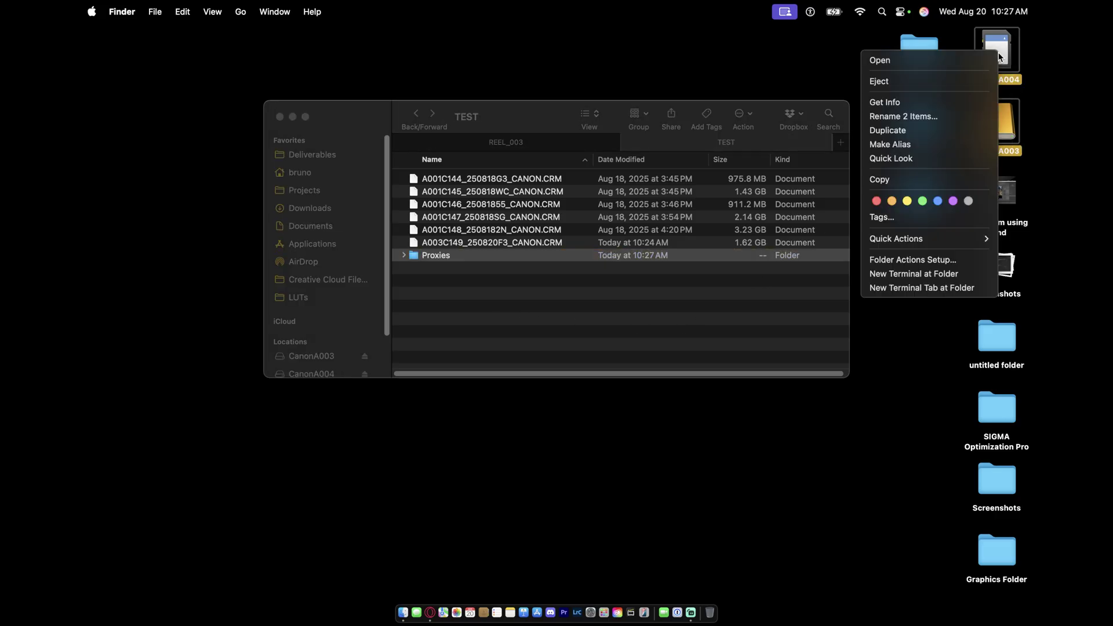
left_click(958, 83)
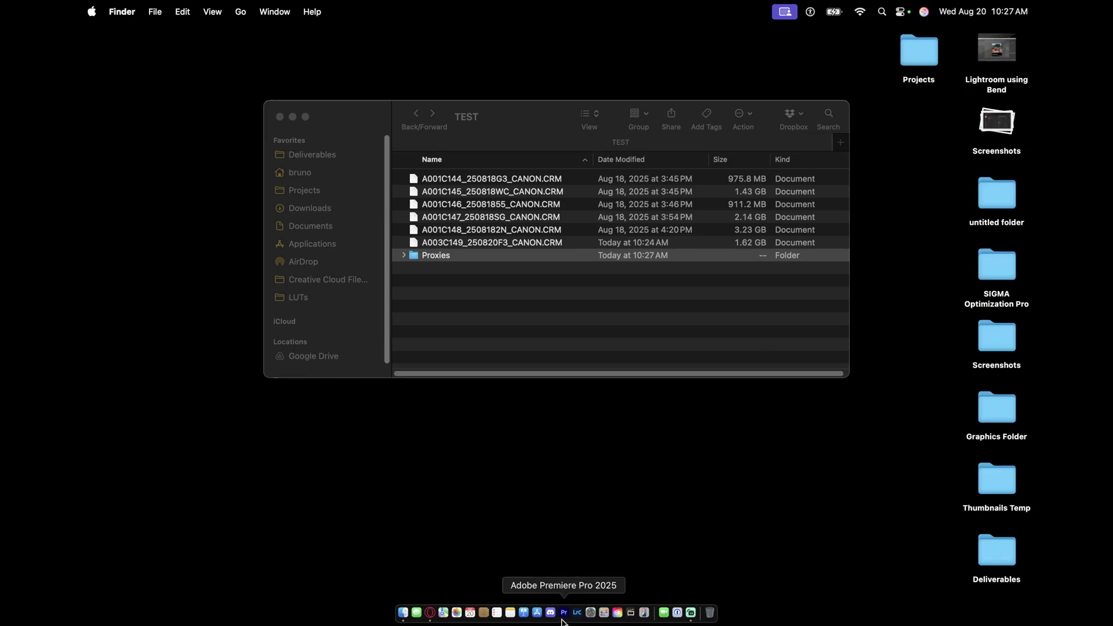
- Switch to Premiere Pro and import A003C149_250820F3_CANON.CRM from the TEST folder
left_click(563, 616)
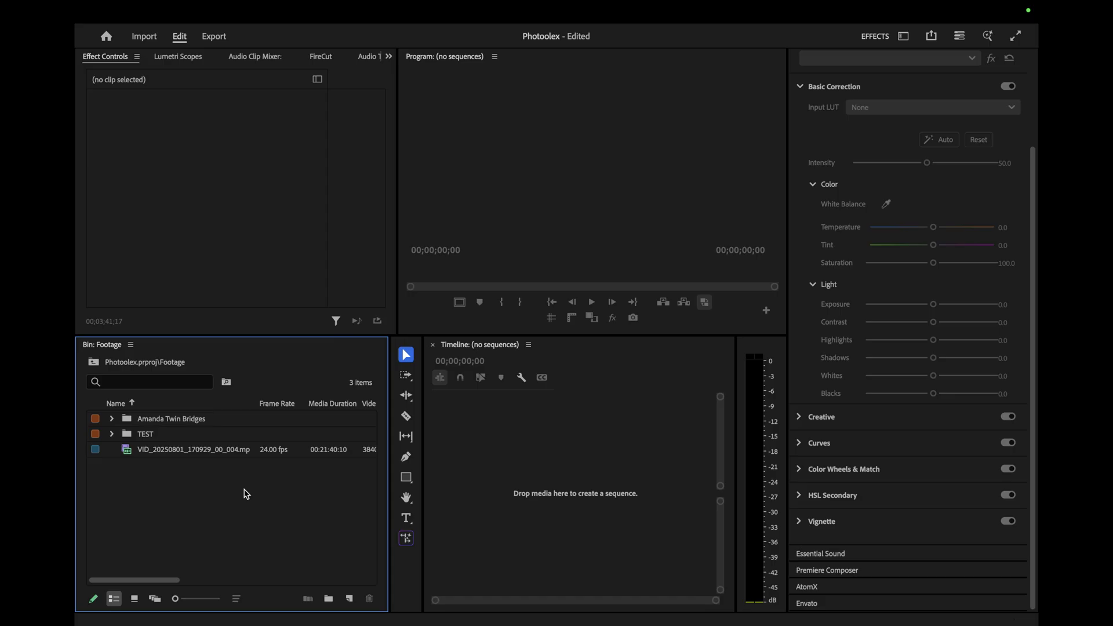
double_click(195, 484)
left_click(467, 206)
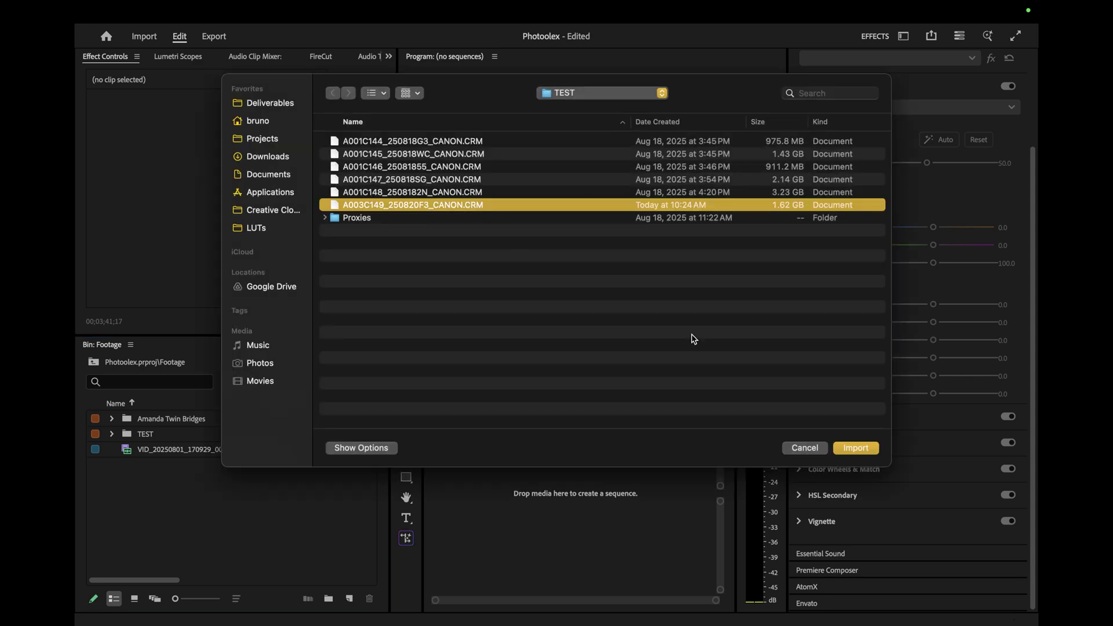
left_click(858, 449)
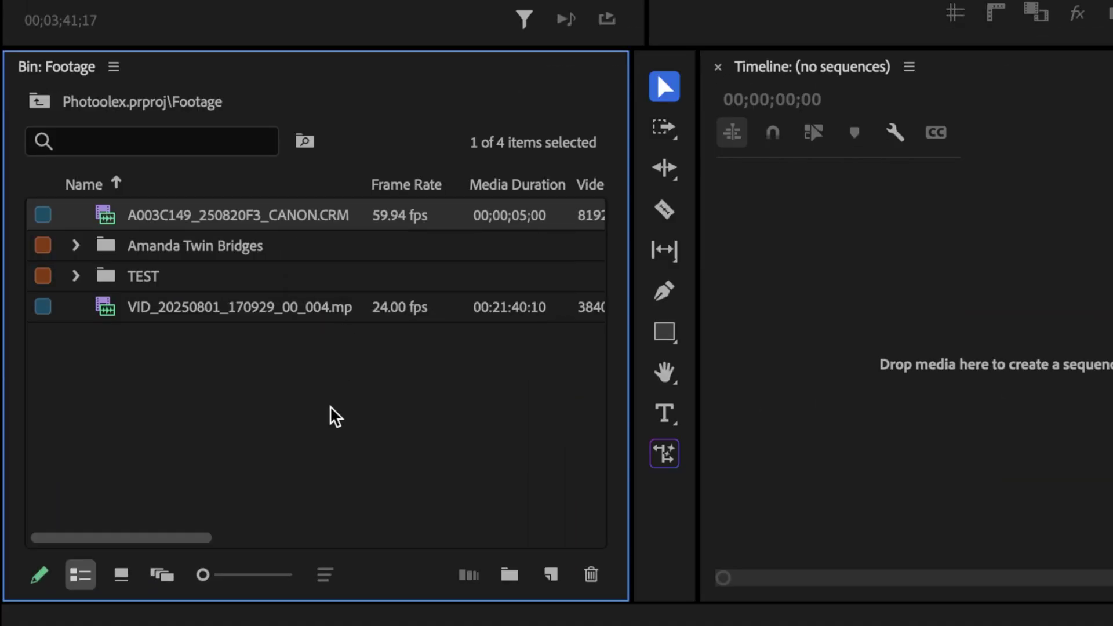
- Choose Proxy > Attach Proxies for the A003C149 clip and browse for its proxy file
right_click(308, 222)
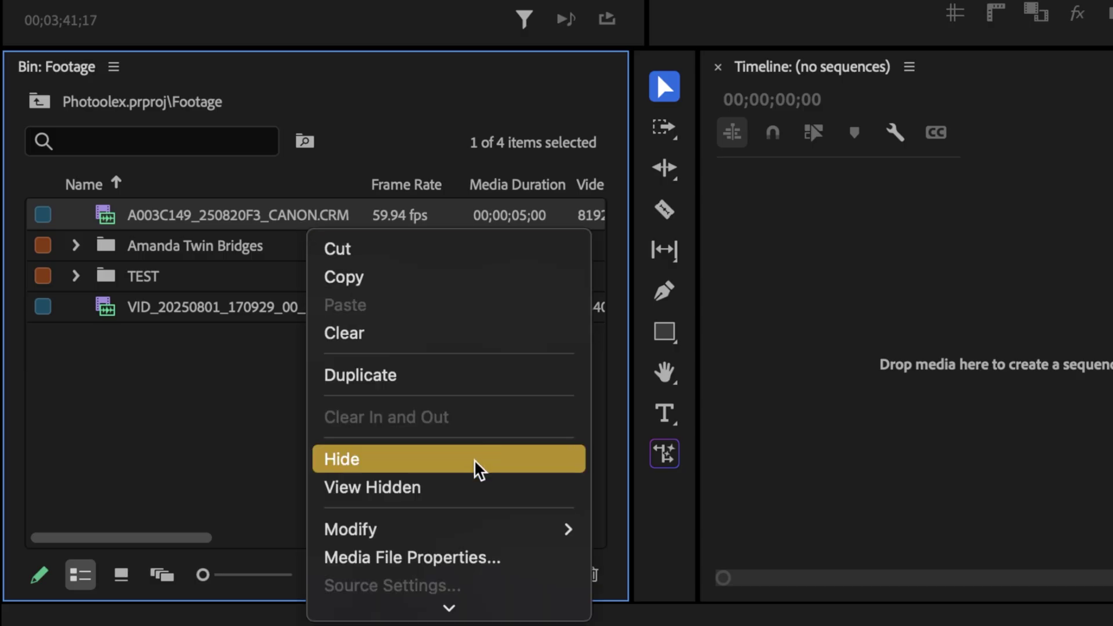
scroll(482, 417, "down", 10)
scroll(473, 379, "down", 5)
mouse_move(468, 416)
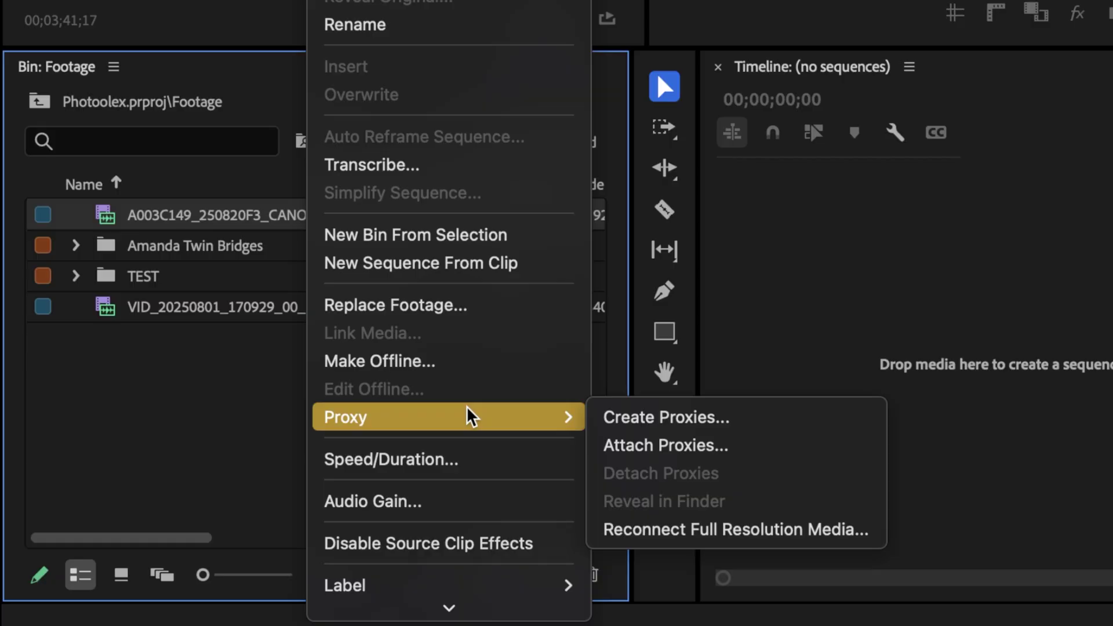
left_click(693, 452)
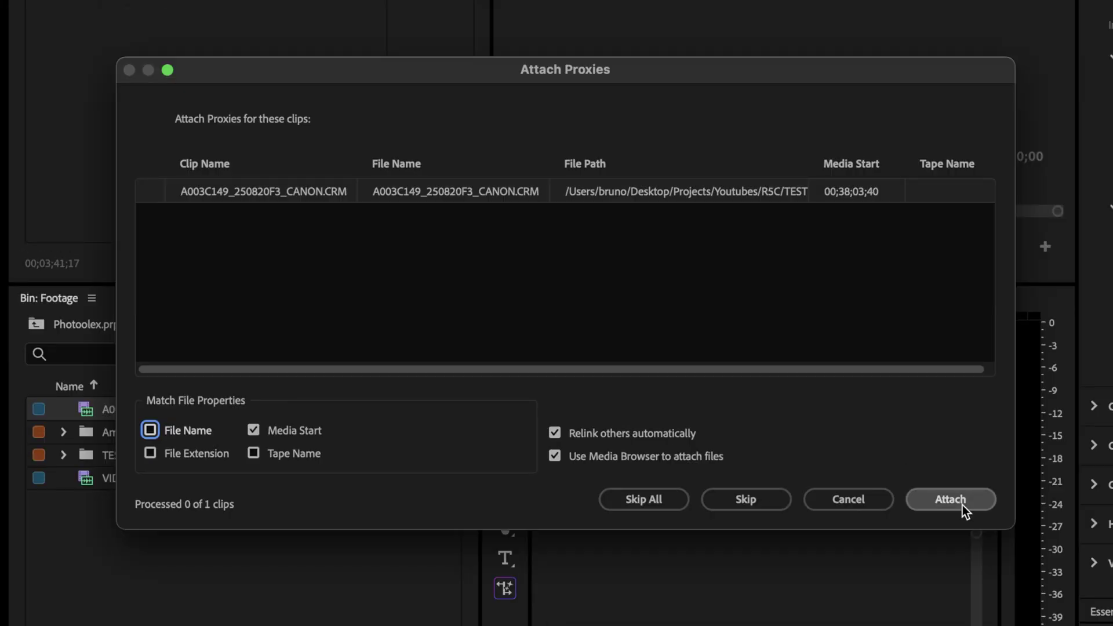
left_click(946, 500)
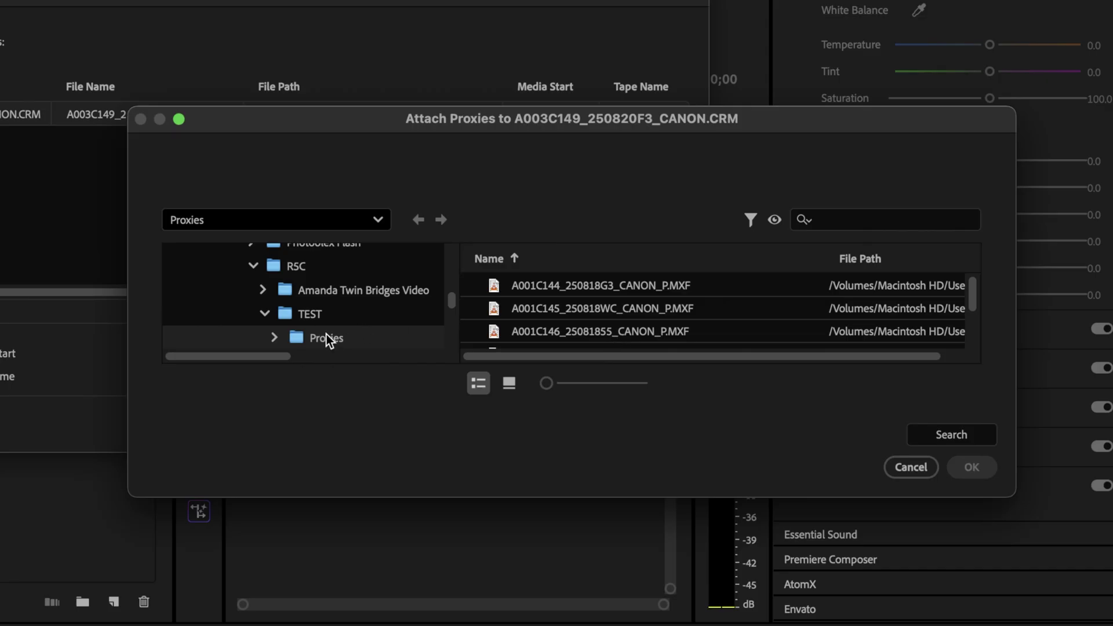
- Select A003C149_250820F3_CANON_P.MXF in TEST's Proxies folder and confirm it as the proxy
scroll(284, 295, "up", 2)
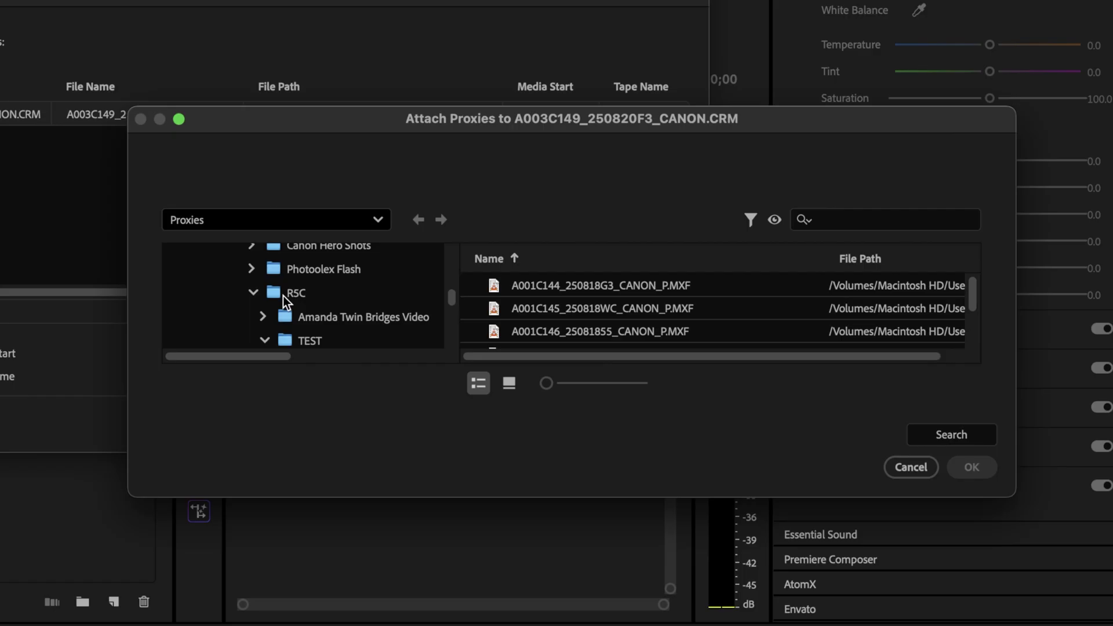
scroll(284, 296, "down", 2)
scroll(284, 294, "down", 1)
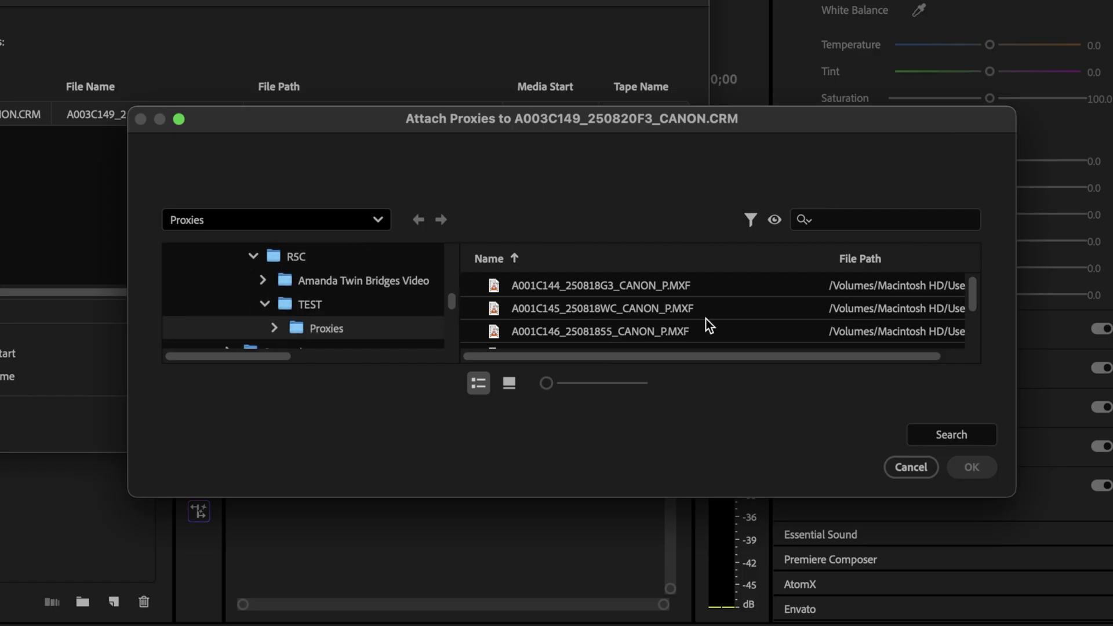
scroll(712, 318, "down", 3)
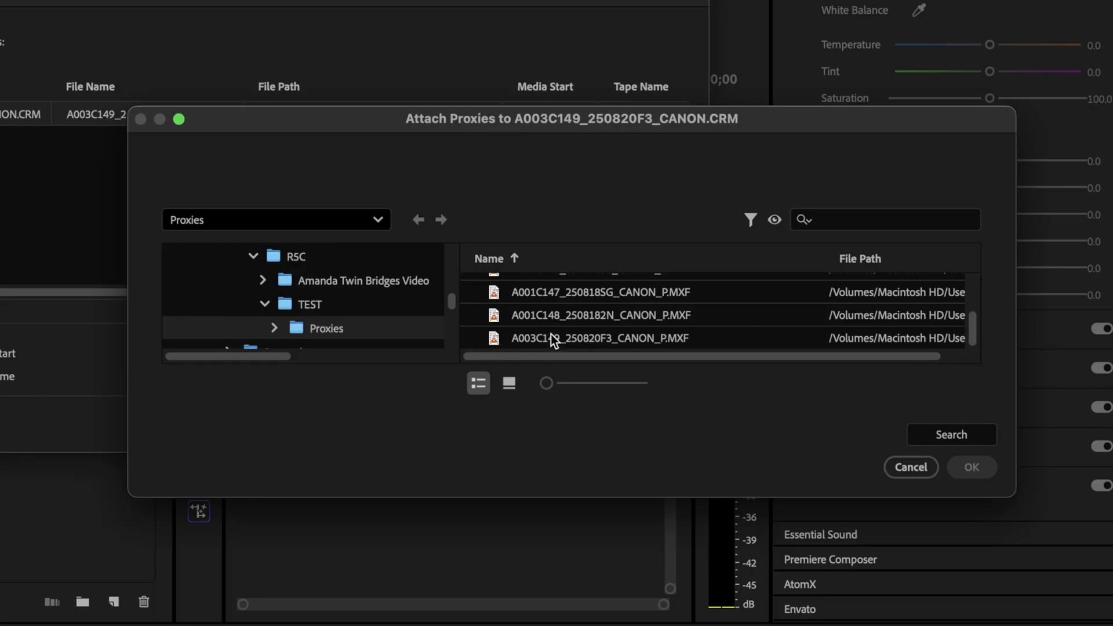
left_click(627, 343)
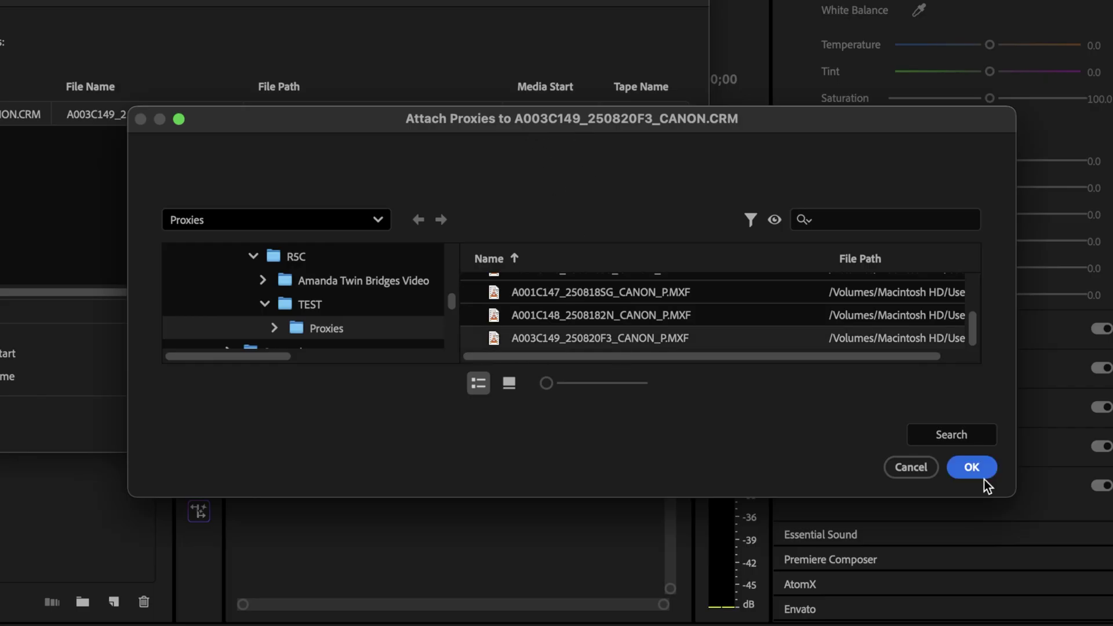
left_click(973, 468)
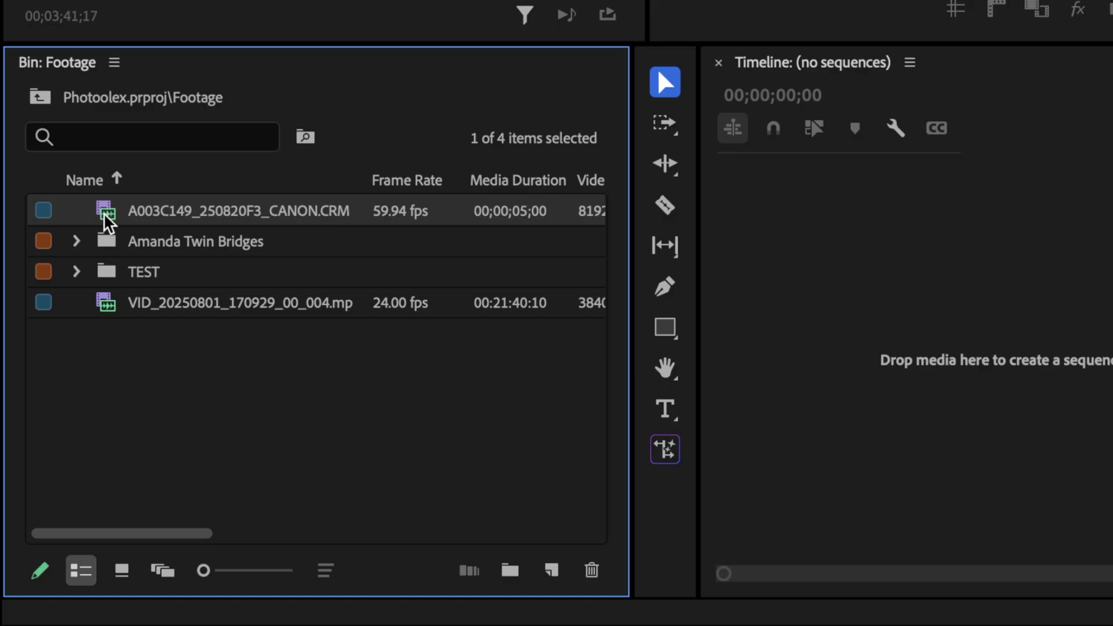
- Build an A003C149_250820F3_CANON sequence, switch to proxy playback, and scrub from about 00;00;01;25
left_click_drag(125, 422, 609, 469)
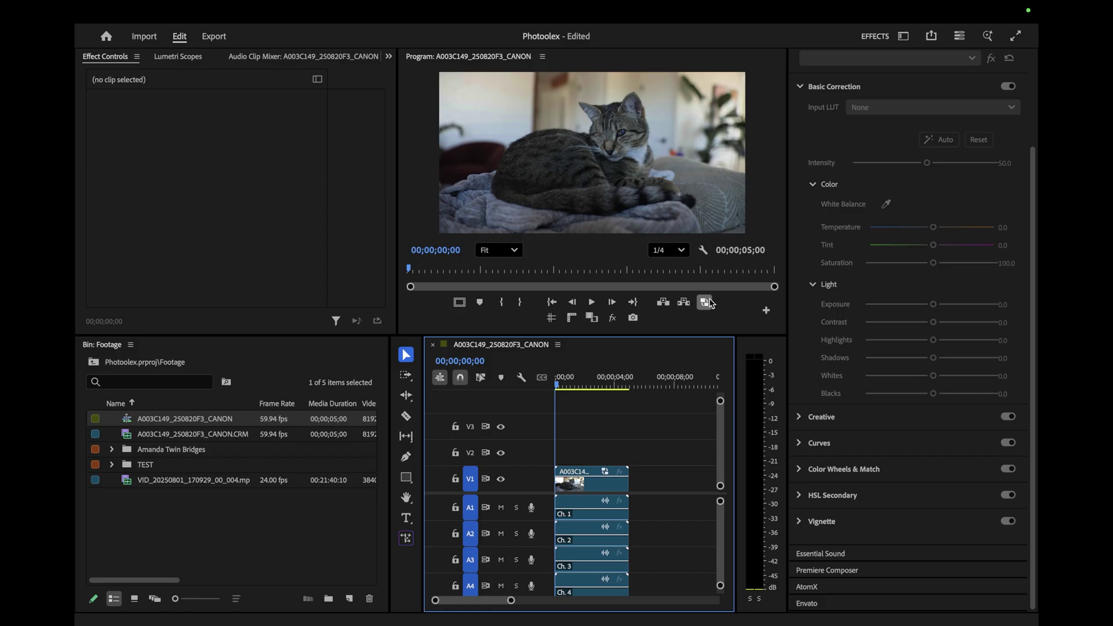
left_click(705, 302)
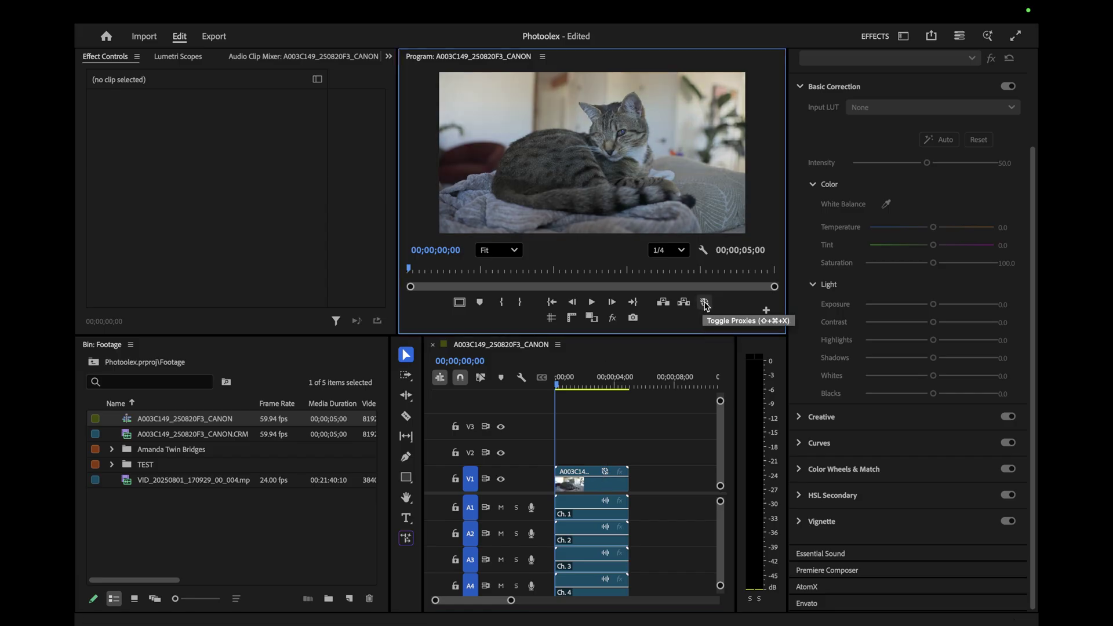
left_click(578, 381)
left_click_drag(580, 383, 607, 406)
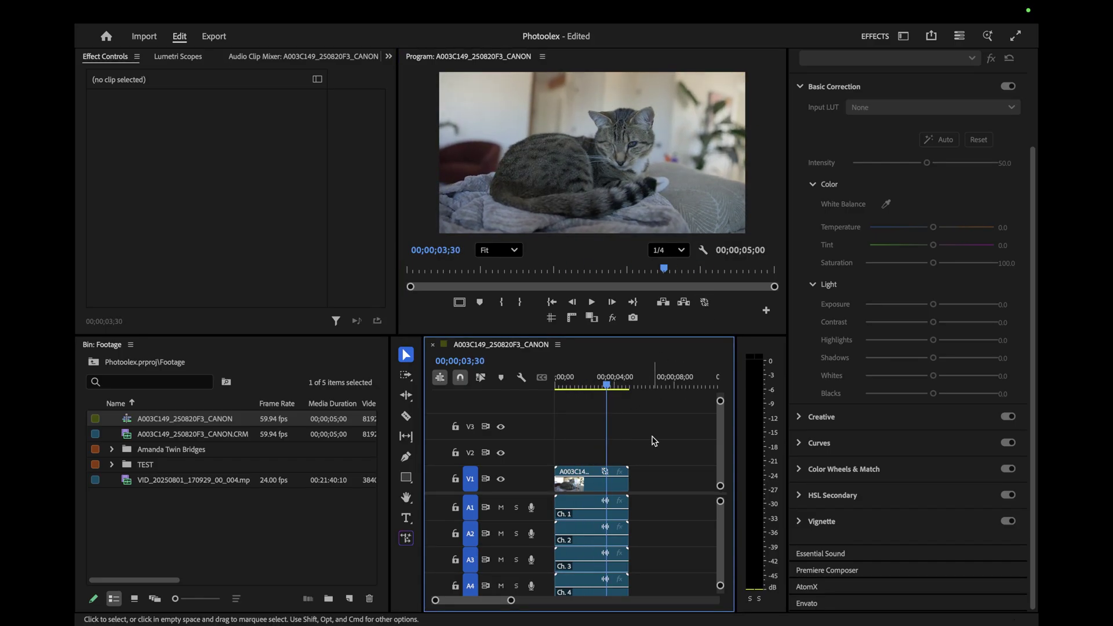